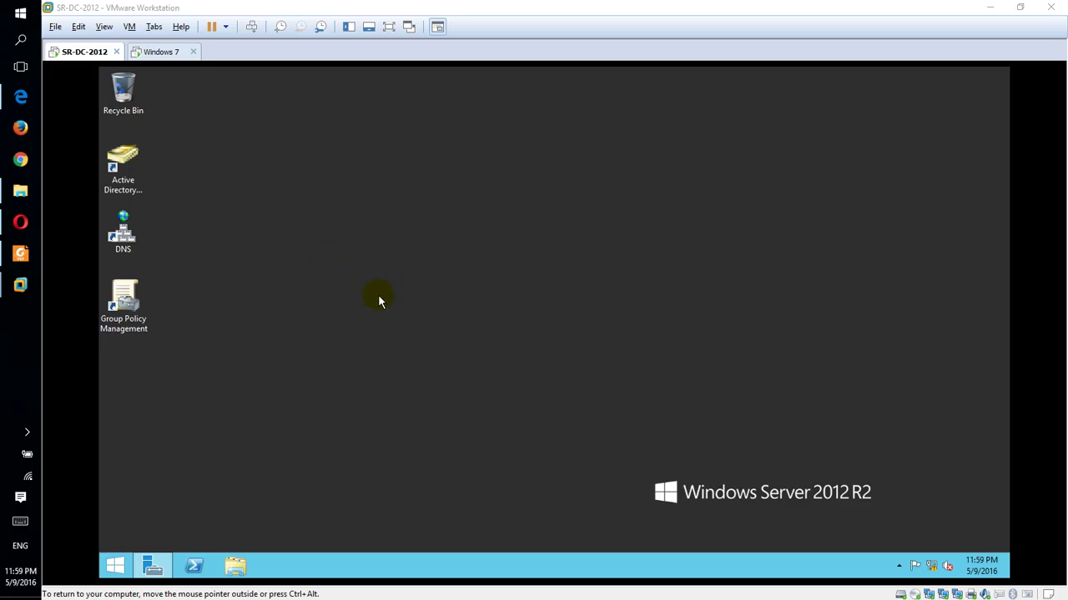
Step: Review the Development and Branch office users in Active Directory Users and Computers, then minimize it
left_click(140, 158)
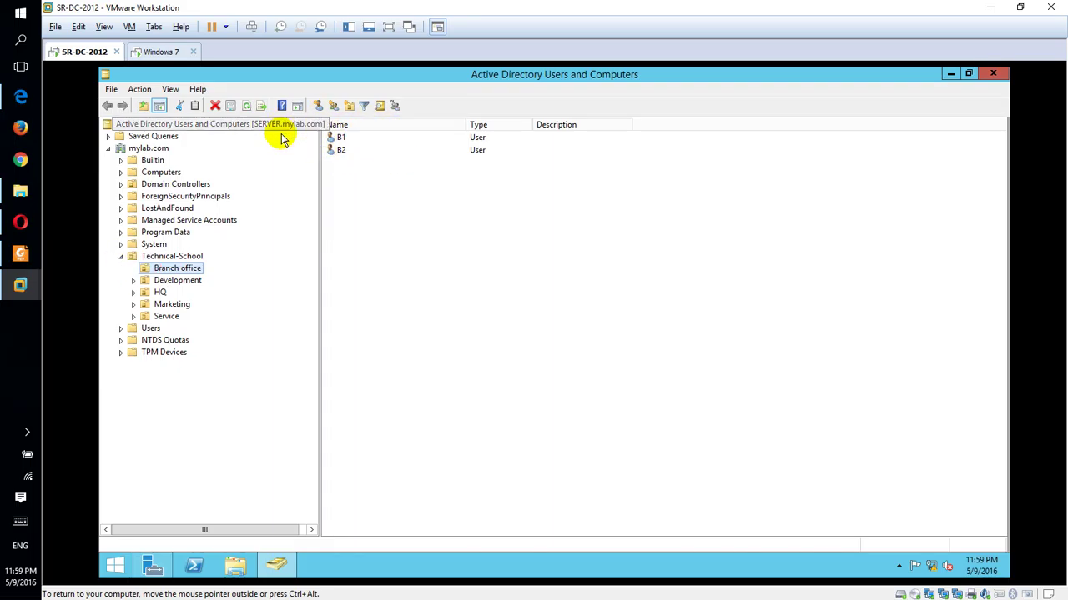
left_click(185, 281)
left_click(183, 269)
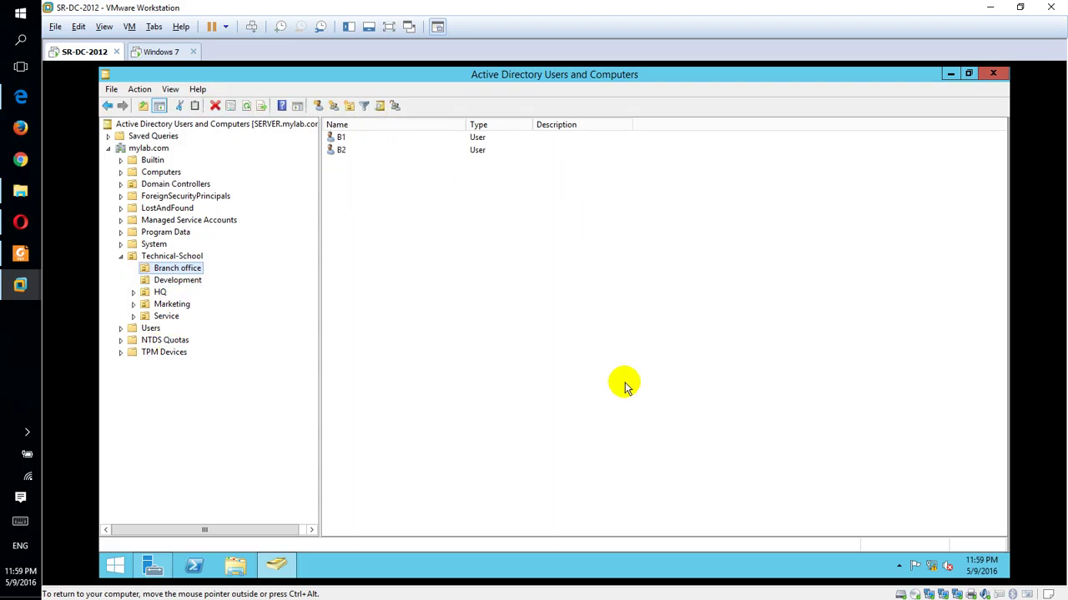
left_click(951, 74)
left_click(346, 244)
left_click(124, 299)
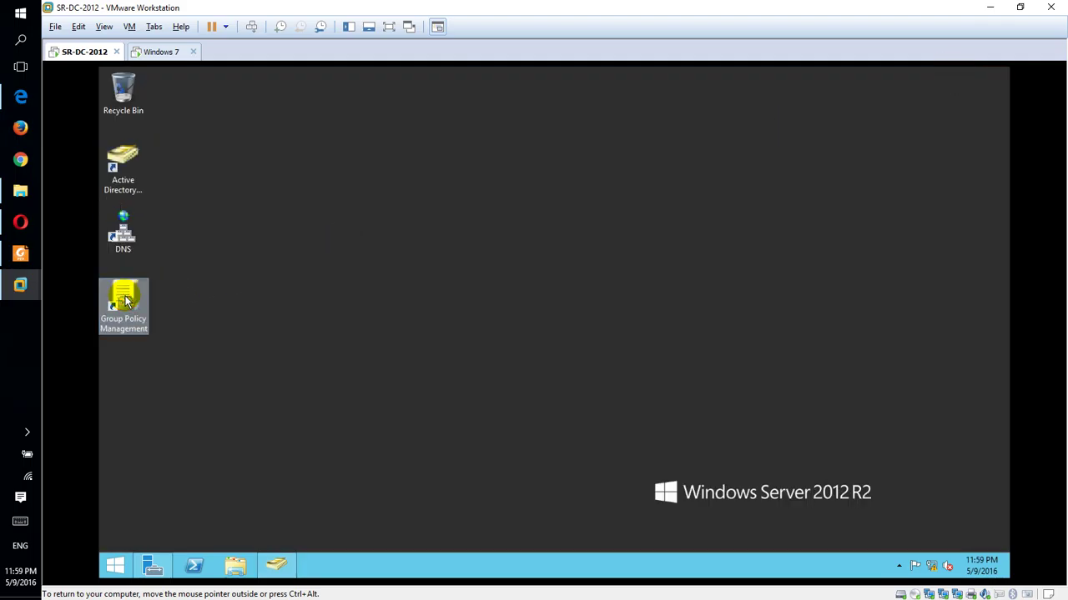
Step: Launch Group Policy Management and expand Technical-School to select the Branch office OU
double_click(123, 299)
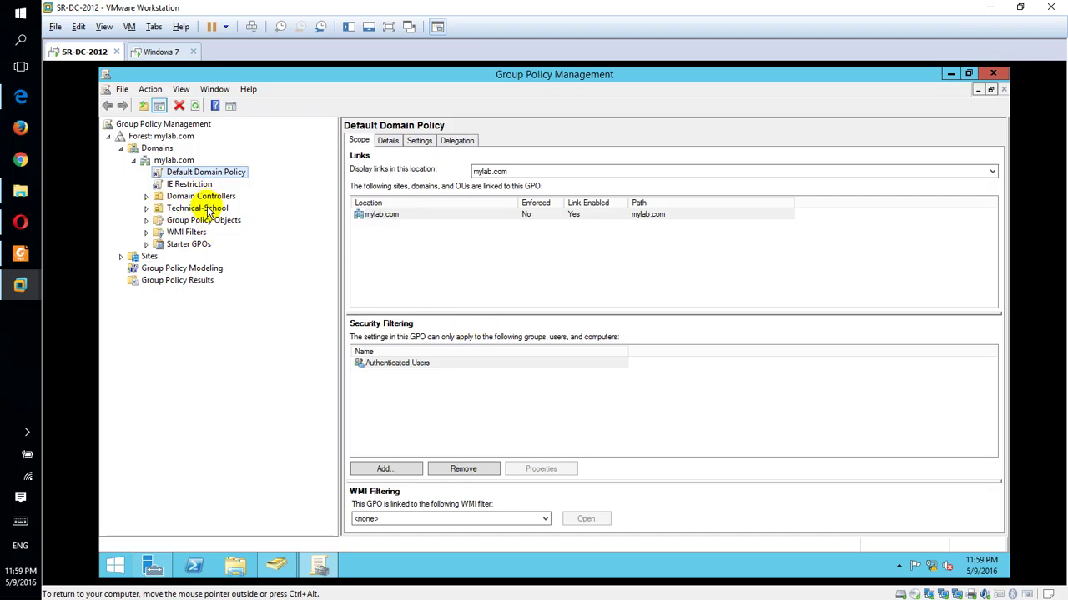
double_click(189, 209)
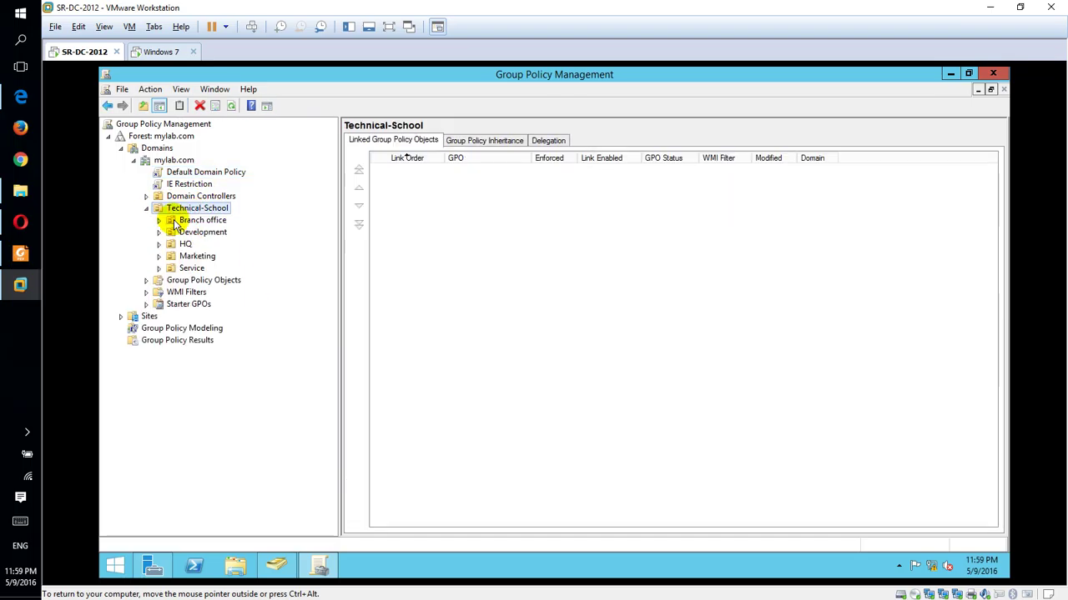
left_click(189, 221)
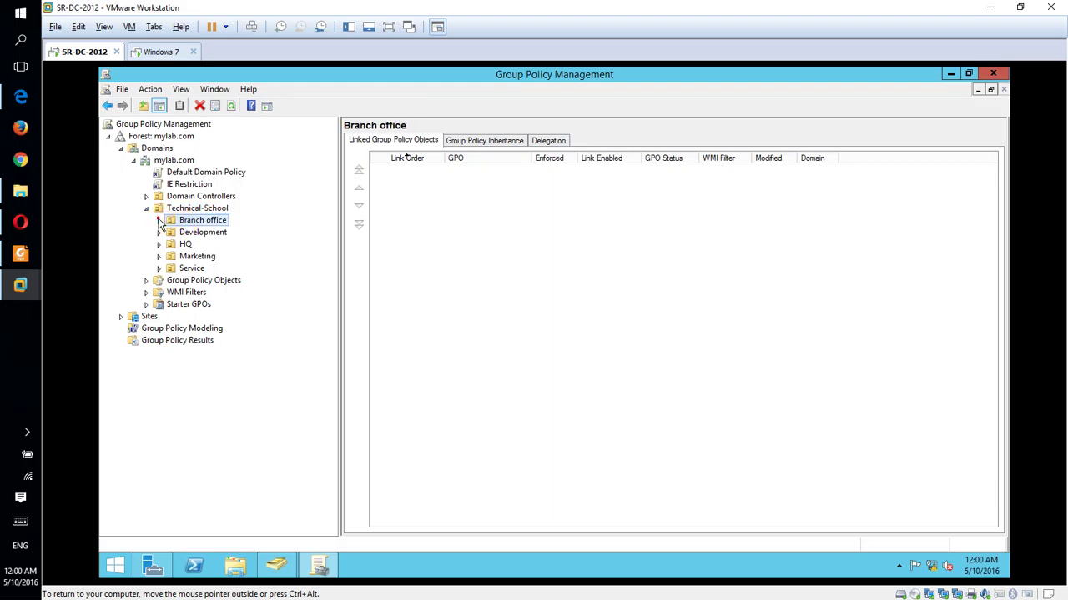
Step: Create a GPO named 'Prohibition Control Panel' linked to the Branch office OU
right_click(197, 222)
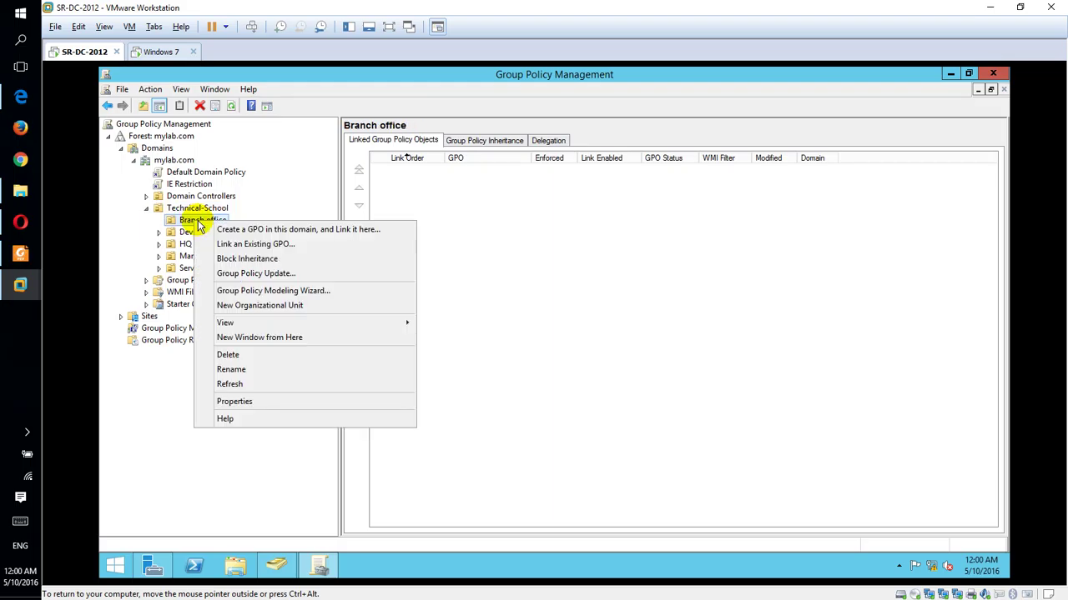
left_click(262, 232)
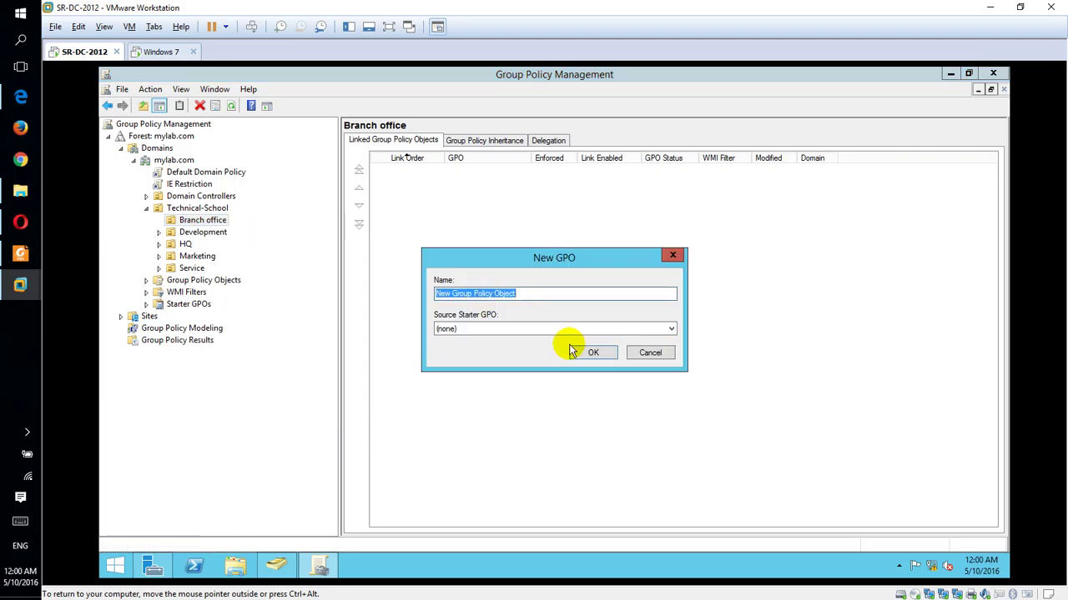
type("Prohibition Control Panel")
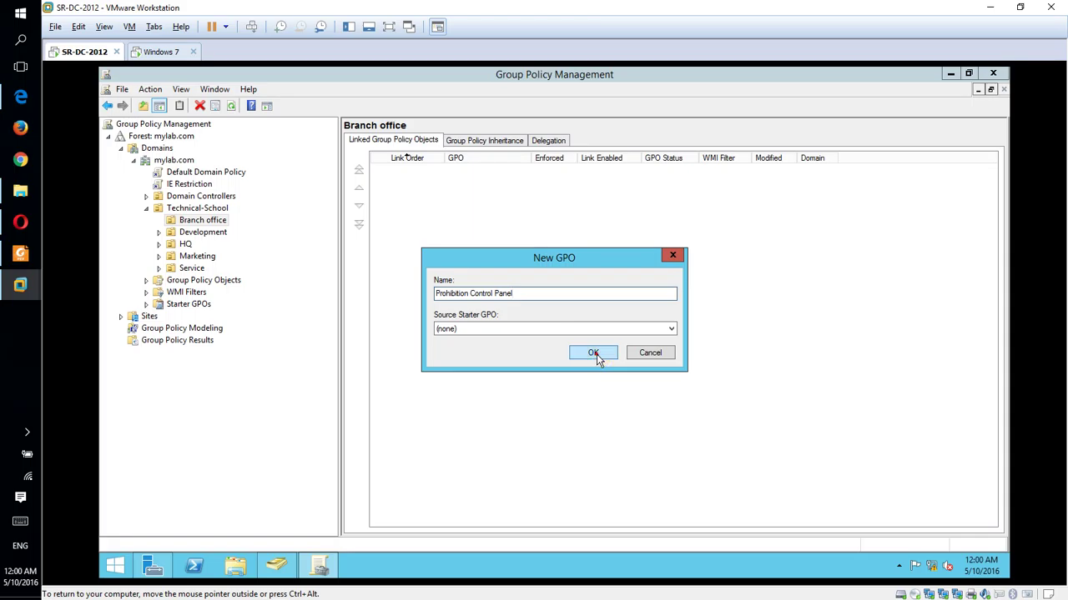
left_click(590, 358)
left_click(224, 234)
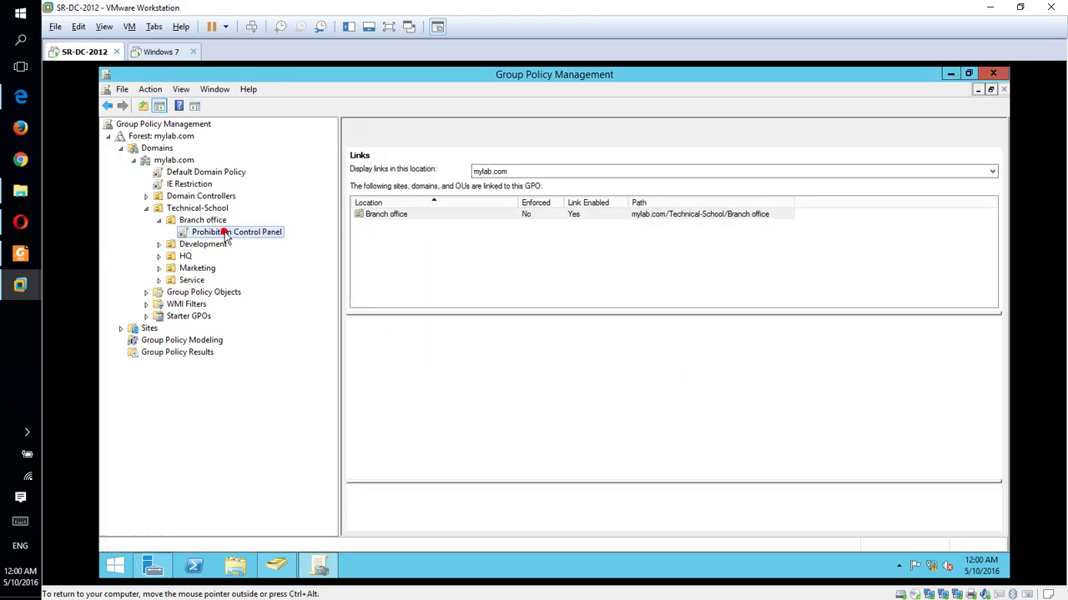
right_click(224, 233)
Step: Edit the Prohibition Control Panel GPO and expand its User Configuration policies
left_click(251, 241)
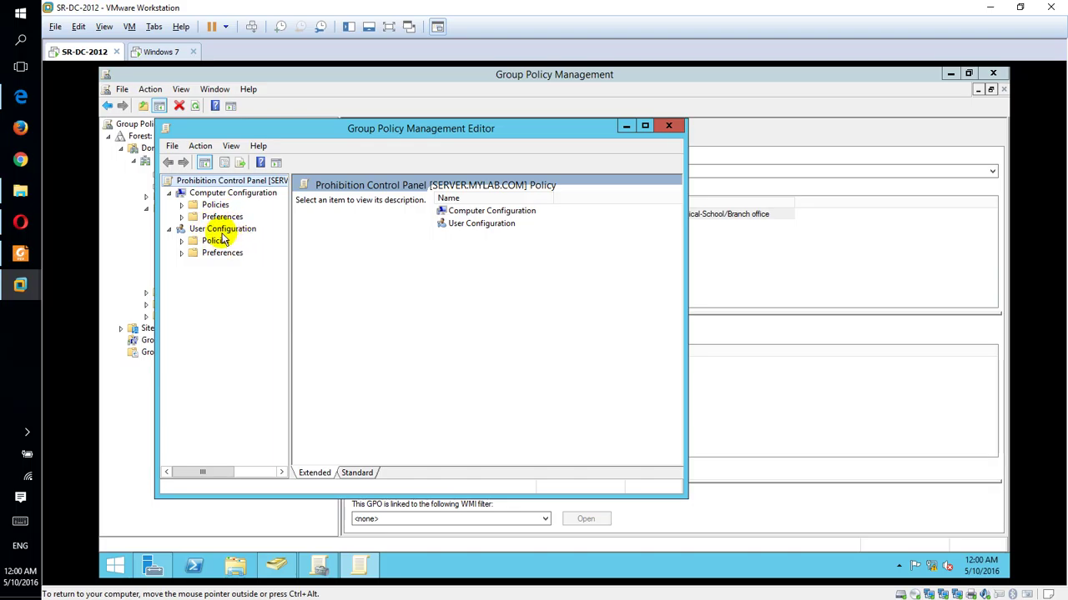
left_click(215, 241)
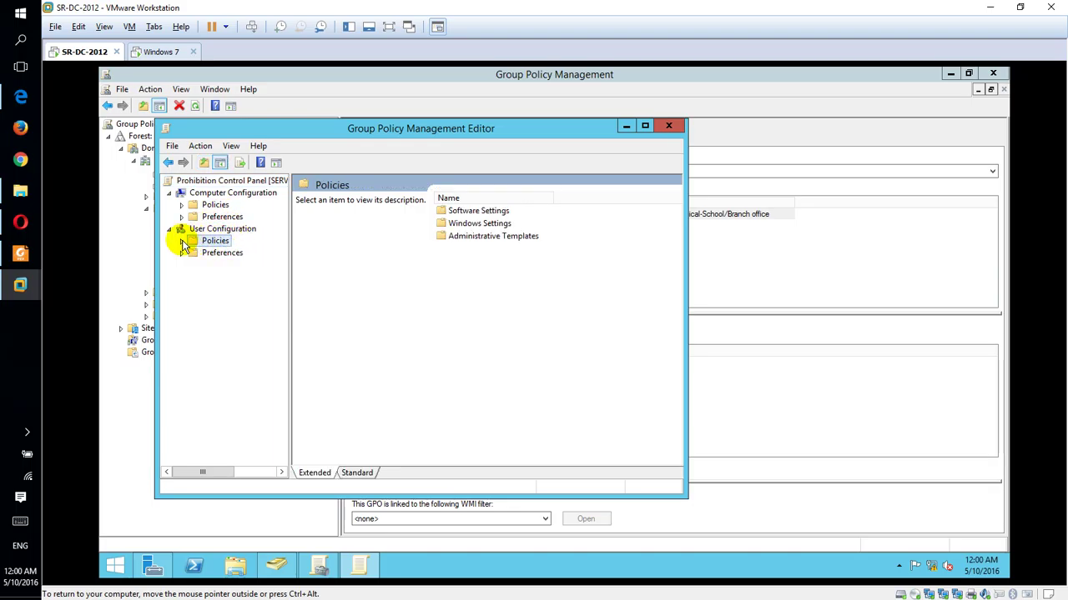
left_click(182, 241)
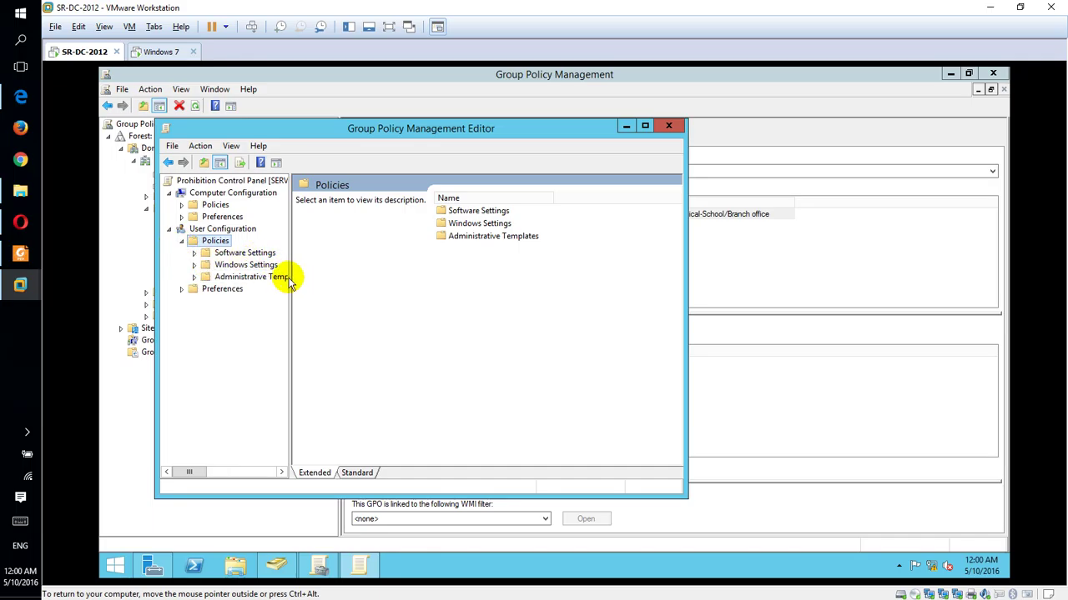
left_click_drag(290, 276, 345, 276)
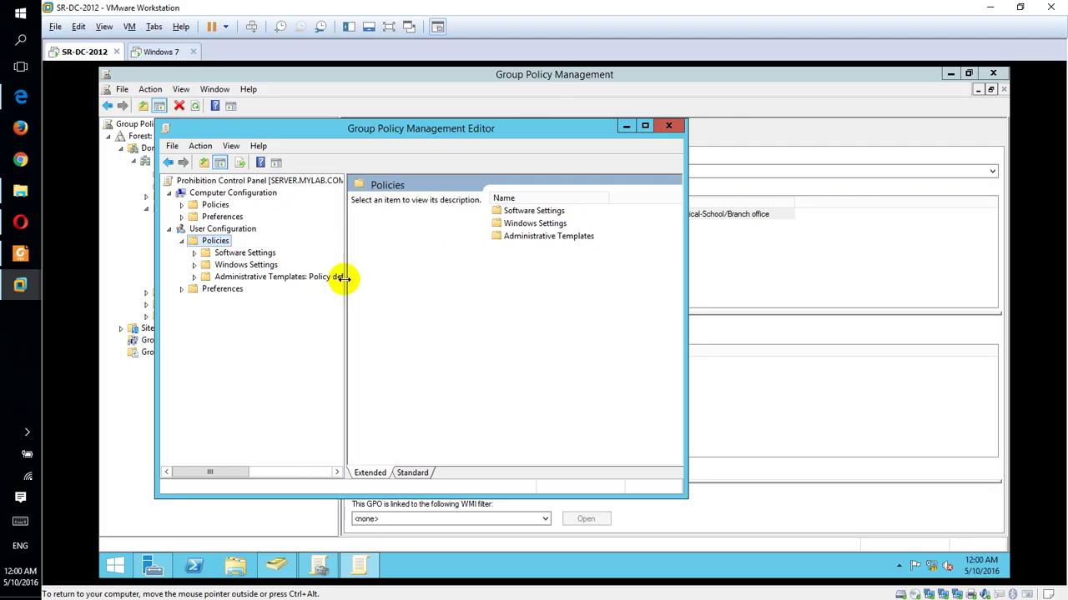
Step: Go to Administrative Templates > Control Panel and open 'Prohibit access to Control Panel and PC settings'
double_click(256, 255)
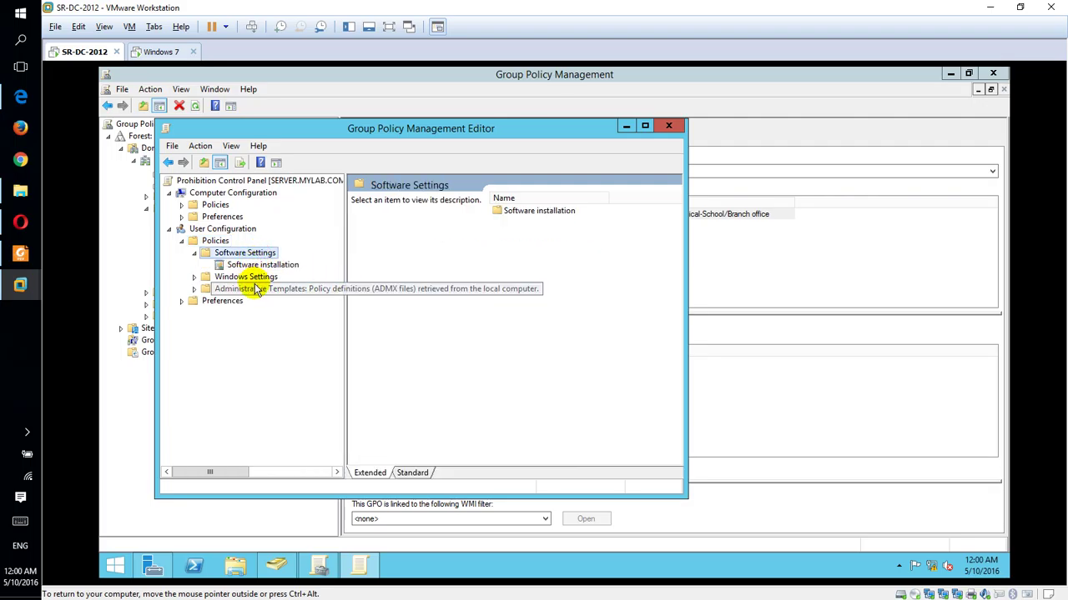
double_click(257, 288)
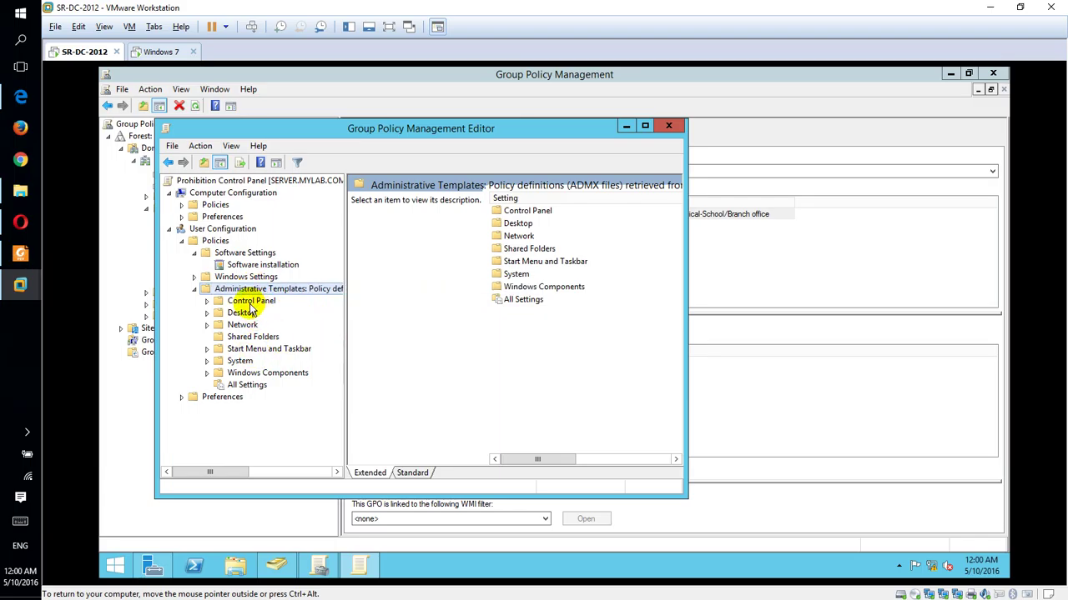
double_click(252, 302)
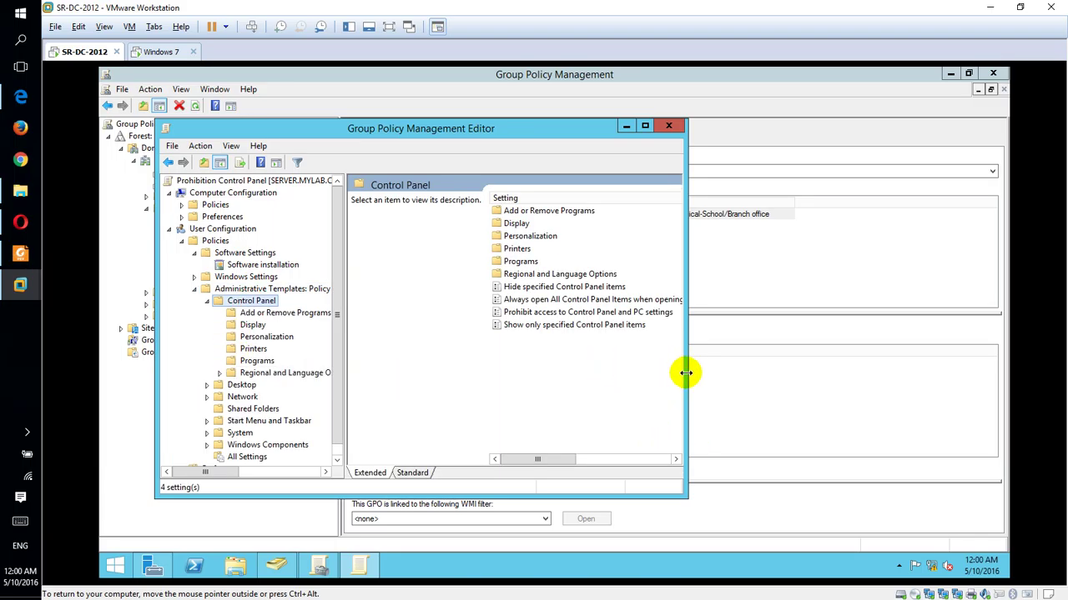
left_click_drag(686, 371, 750, 364)
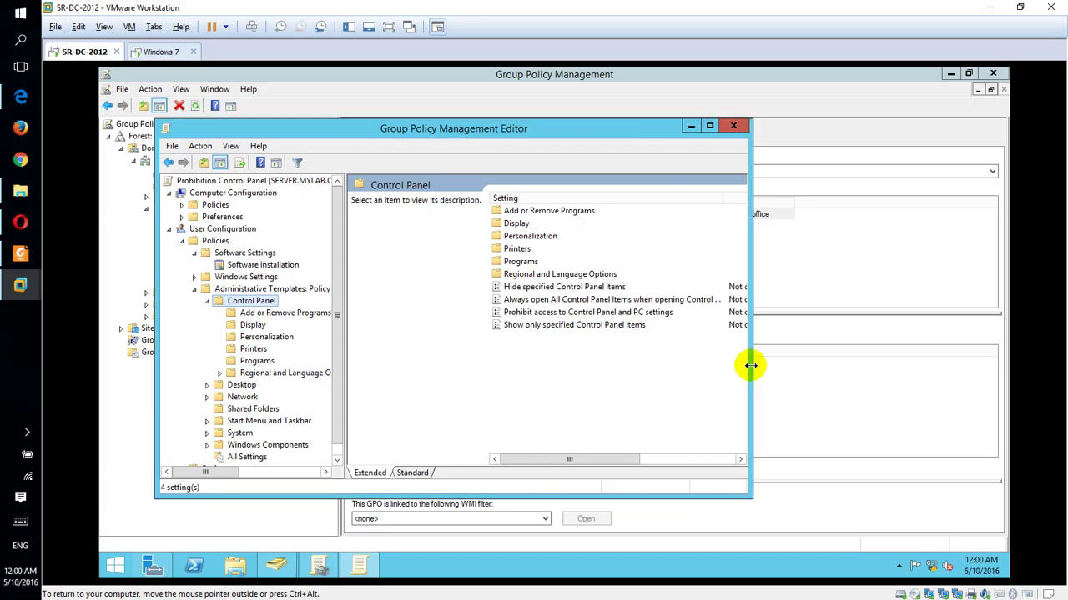
double_click(593, 314)
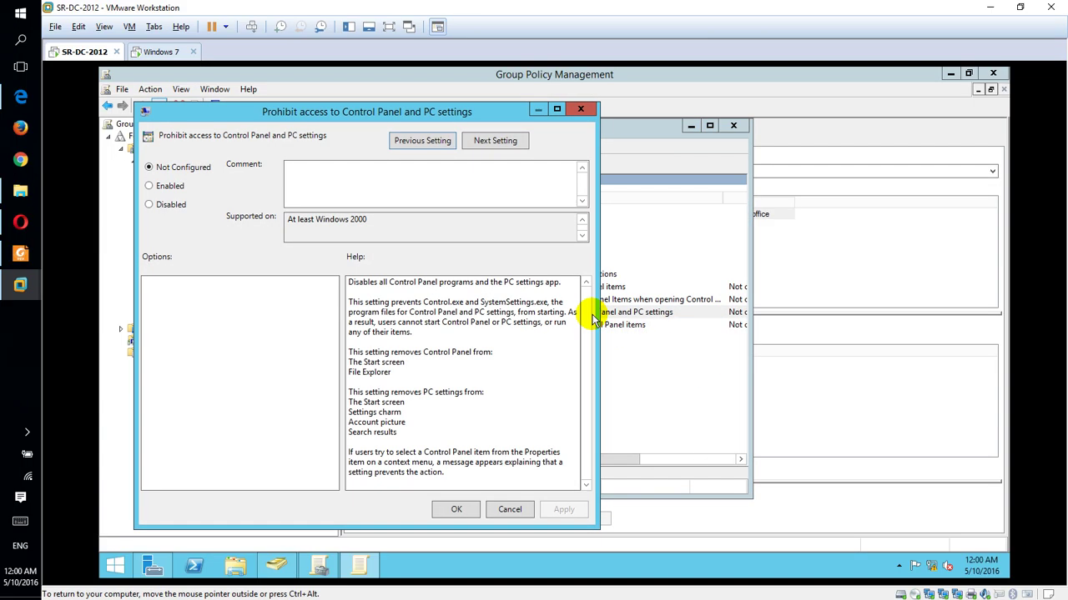
Step: Set 'Prohibit access to Control Panel and PC settings' to Enabled, apply it, and close the editor
left_click(165, 187)
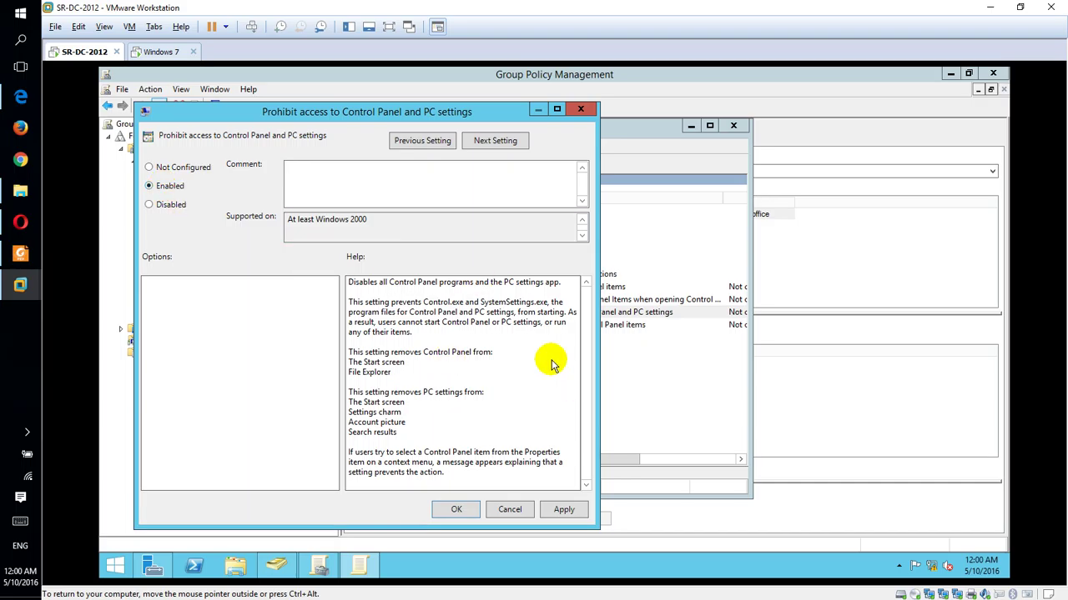
left_click(561, 508)
left_click(457, 511)
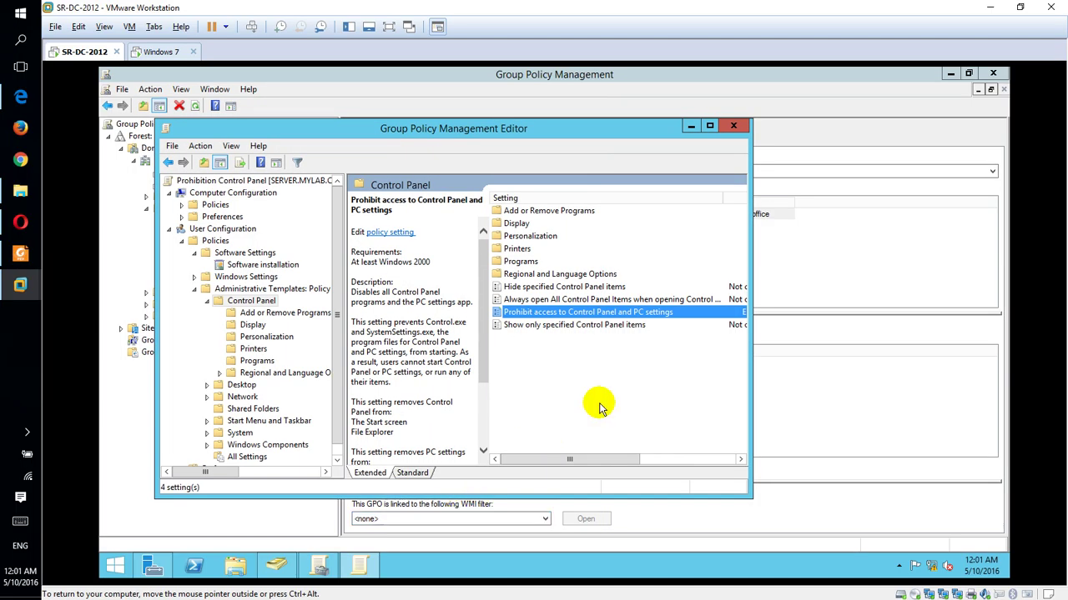
key("super")
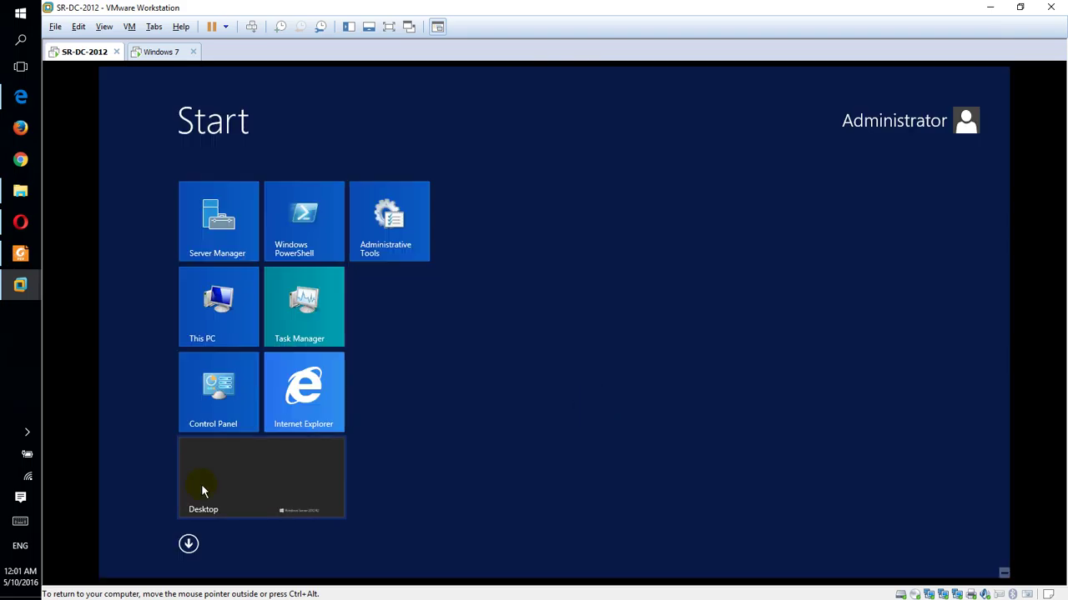
left_click(219, 476)
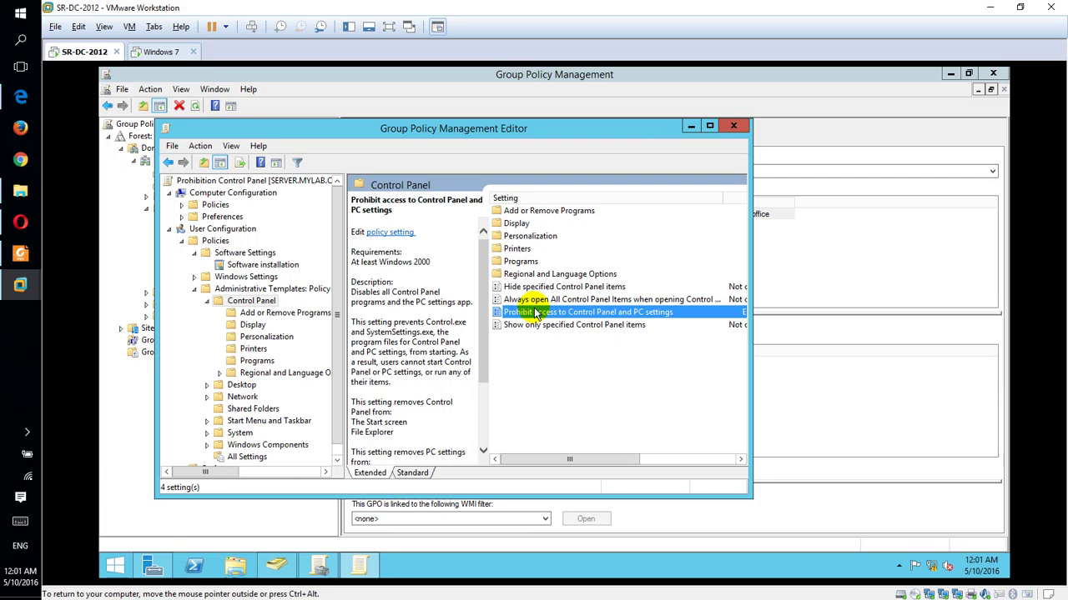
left_click(733, 126)
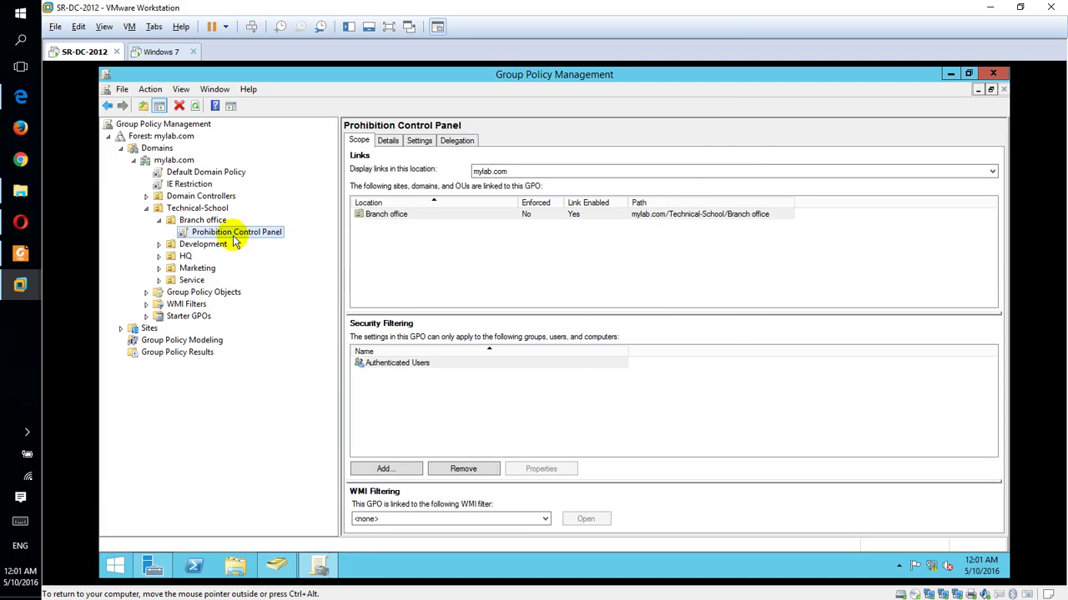
Step: Check the GPO's Settings report past the IE warnings, then run gpupdate /force
left_click(391, 142)
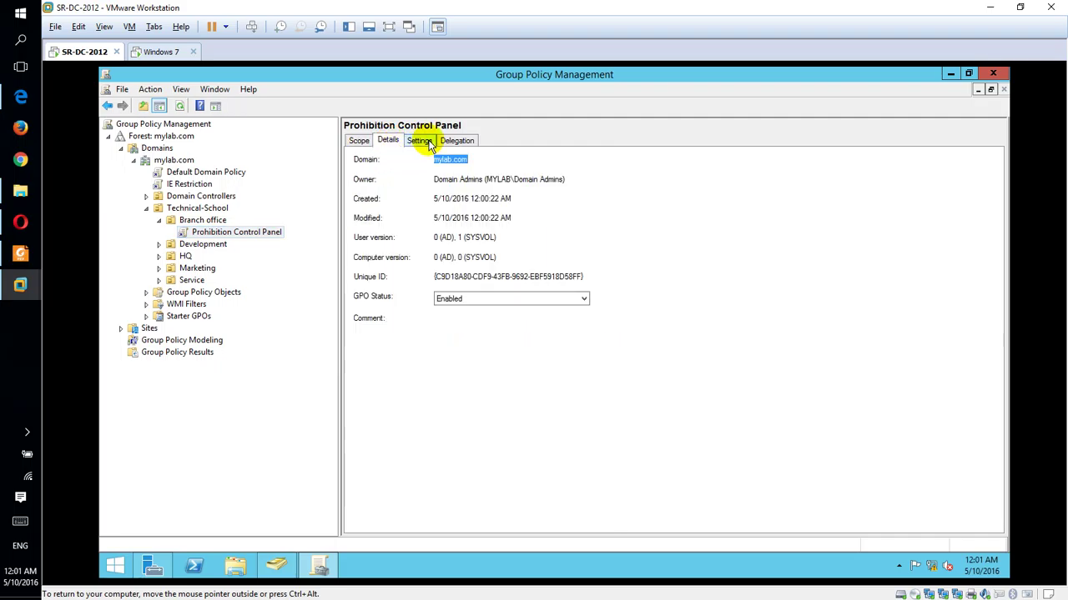
left_click(425, 144)
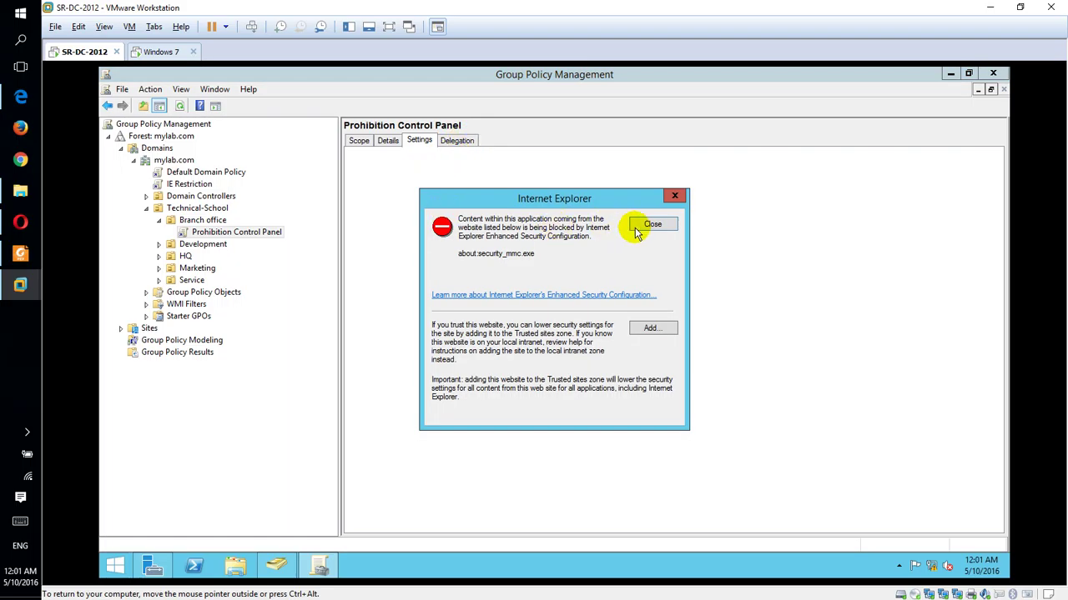
left_click(652, 225)
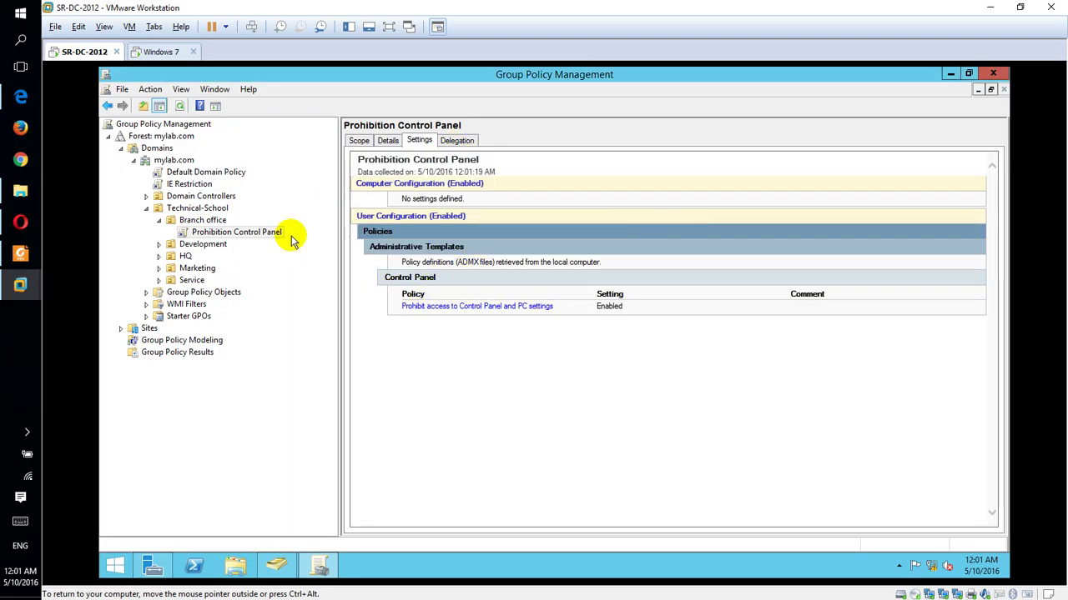
left_click(179, 105)
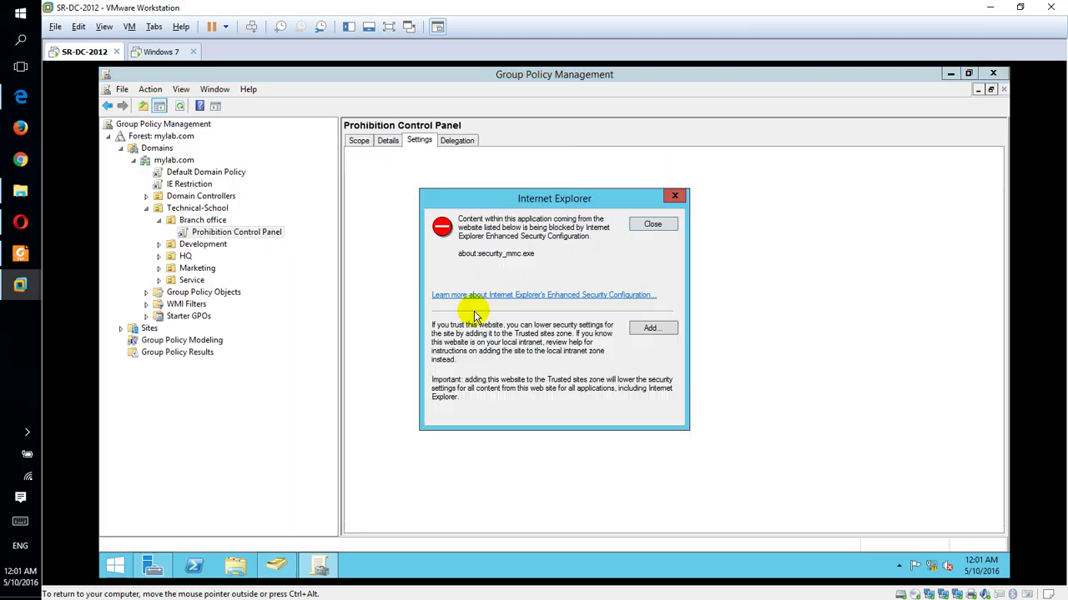
left_click(653, 224)
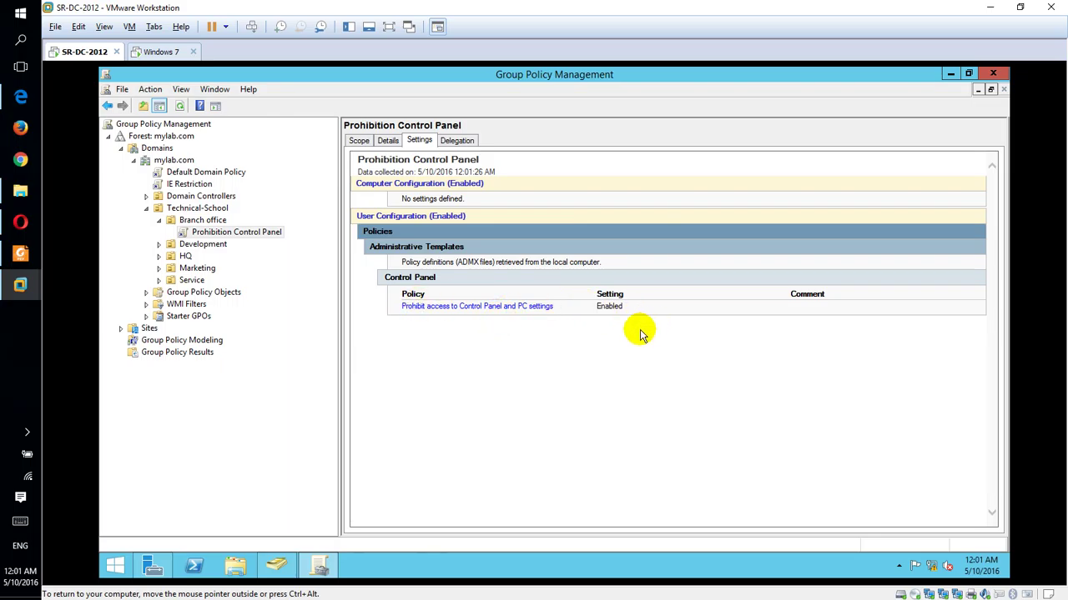
key("super+r")
key("Return")
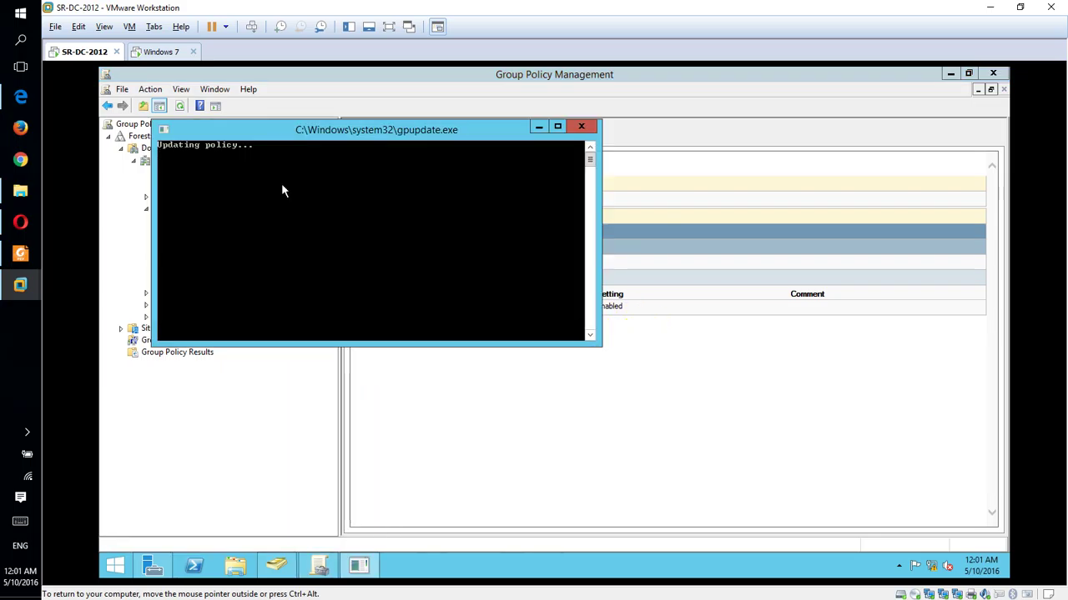
Step: Try signing in as B1 on Windows 7, dismiss the locked-out message, and return to SR-DC-2012
left_click(180, 55)
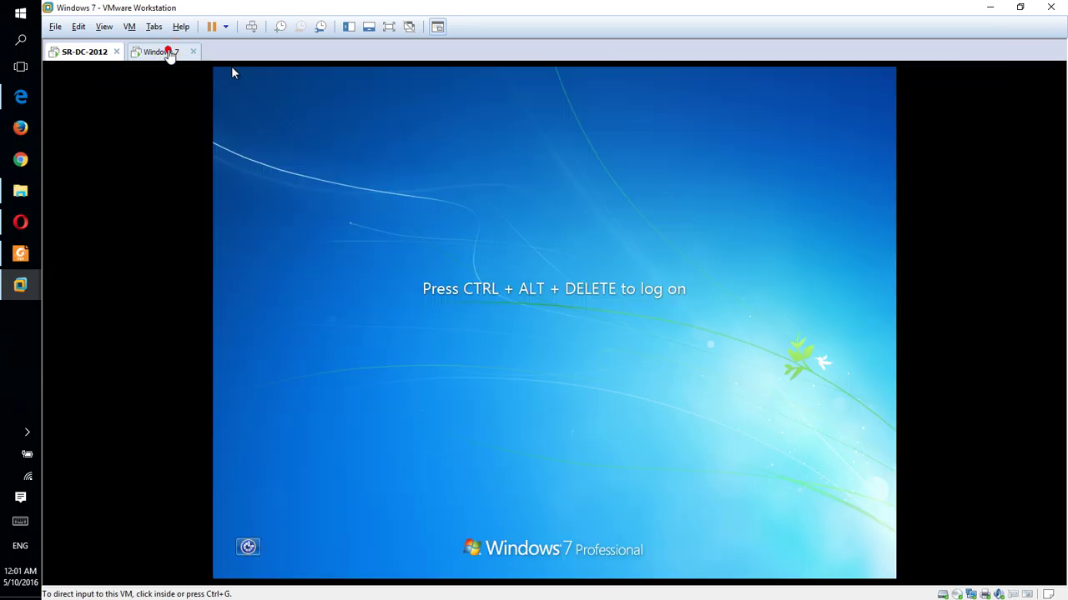
left_click(253, 26)
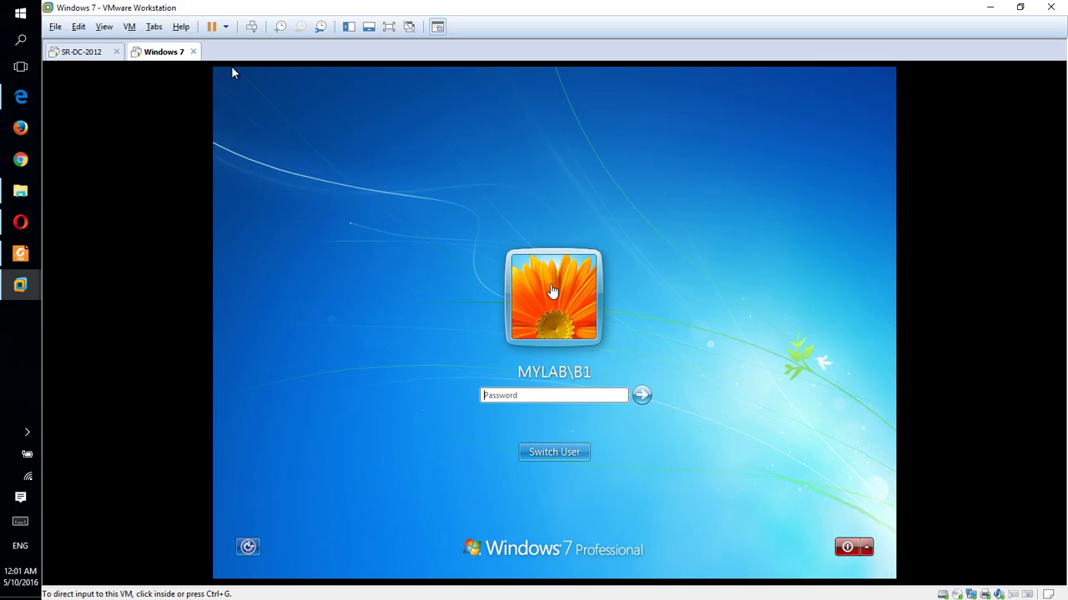
left_click(599, 398)
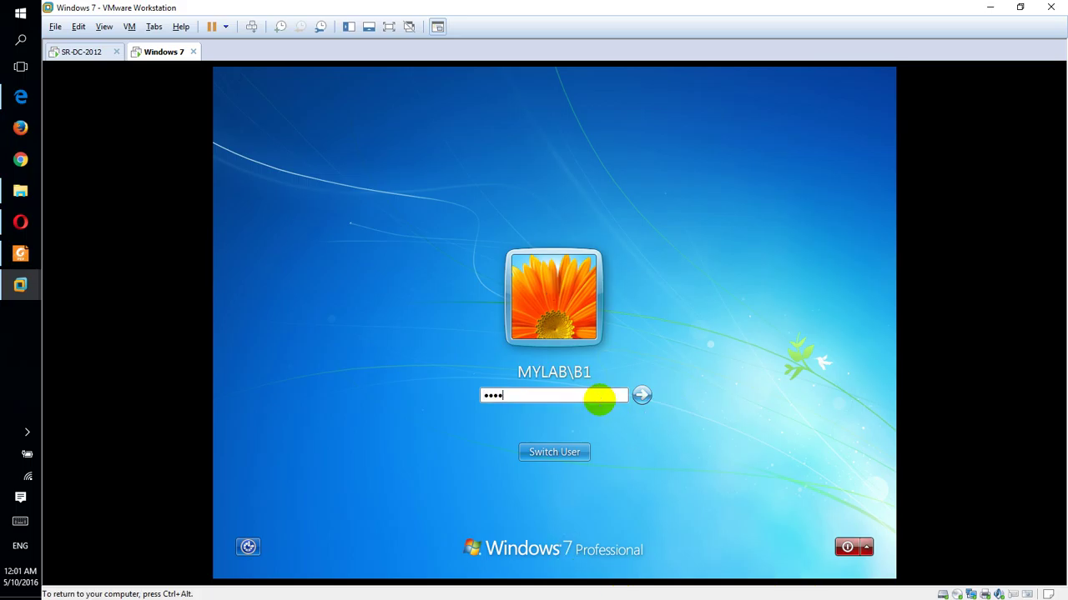
key("Return")
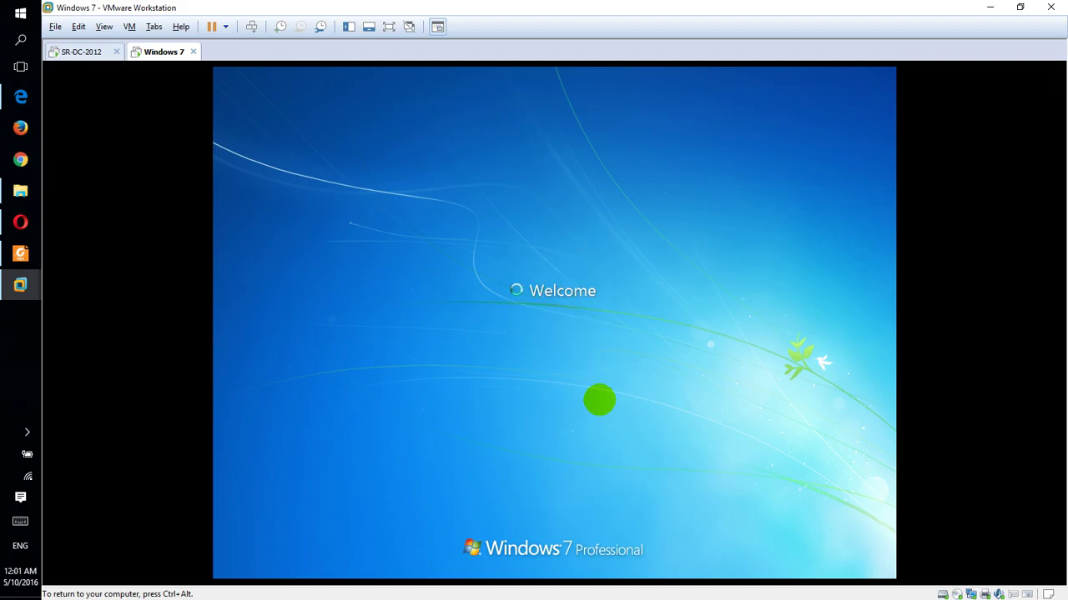
key("ctrl+alt")
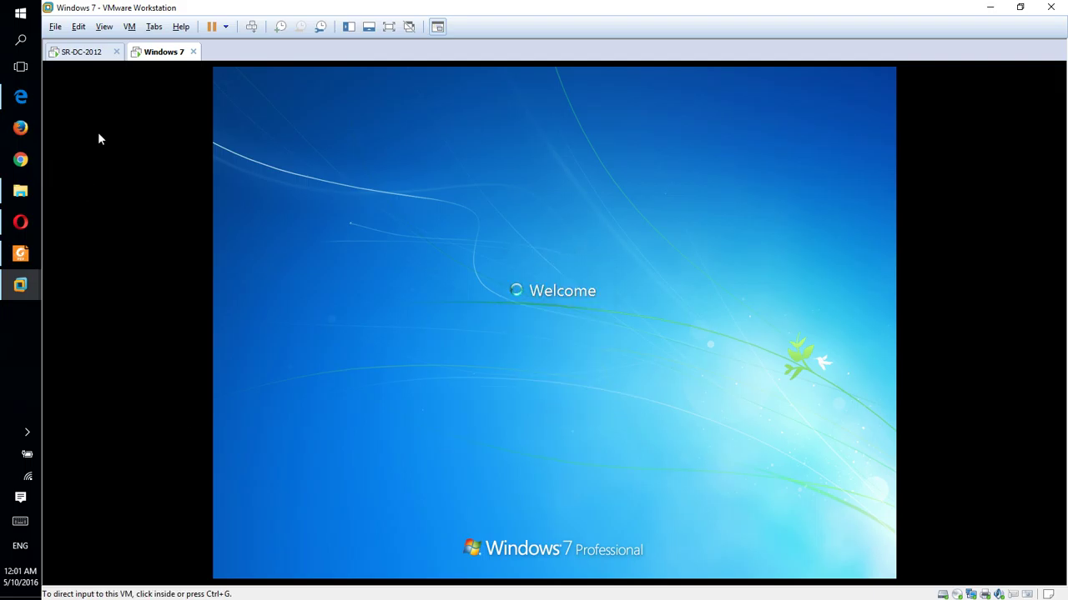
left_click(81, 55)
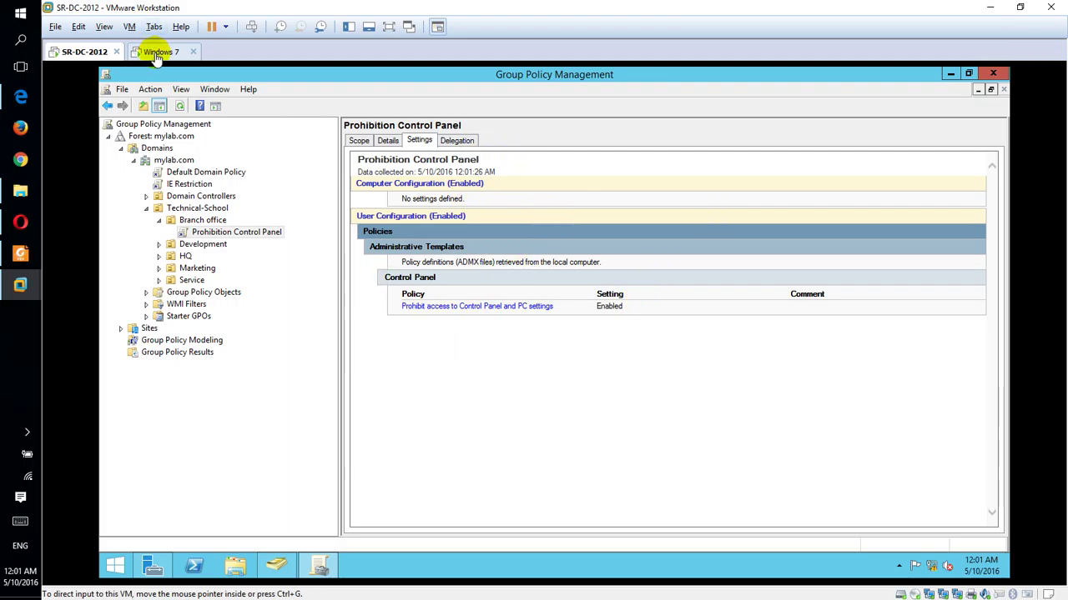
left_click(159, 51)
left_click(554, 451)
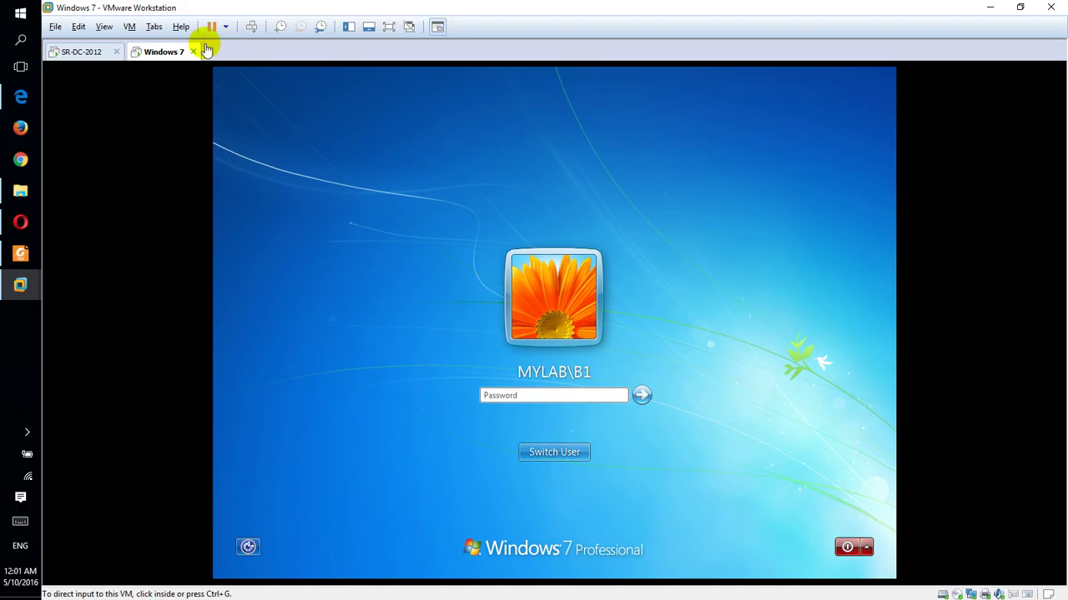
left_click(83, 53)
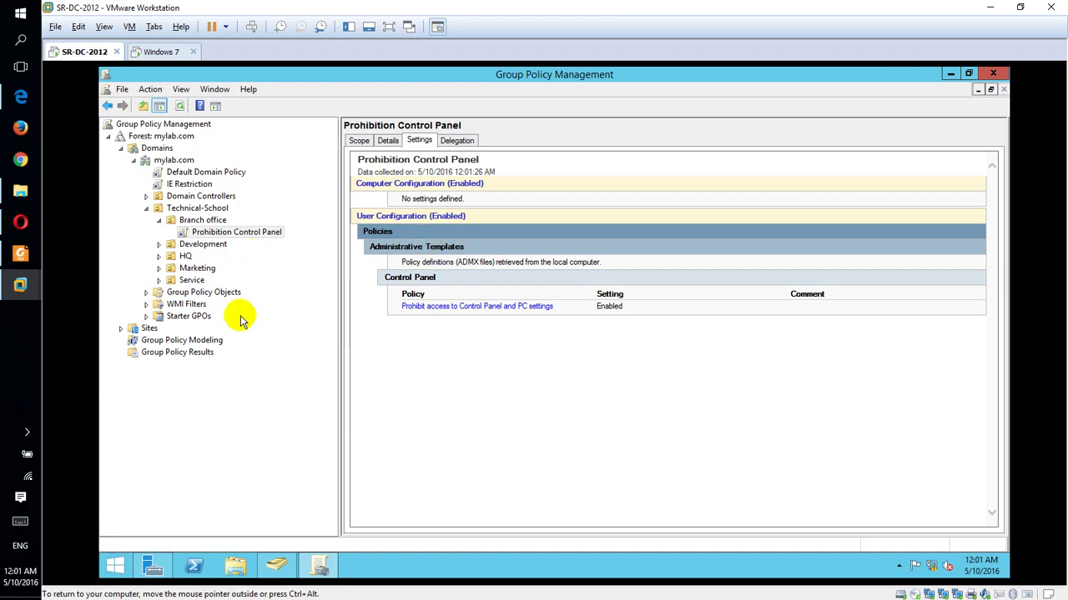
Step: Tick Unlock account on B1's Account tab, then run gpupdate /force again
left_click(276, 566)
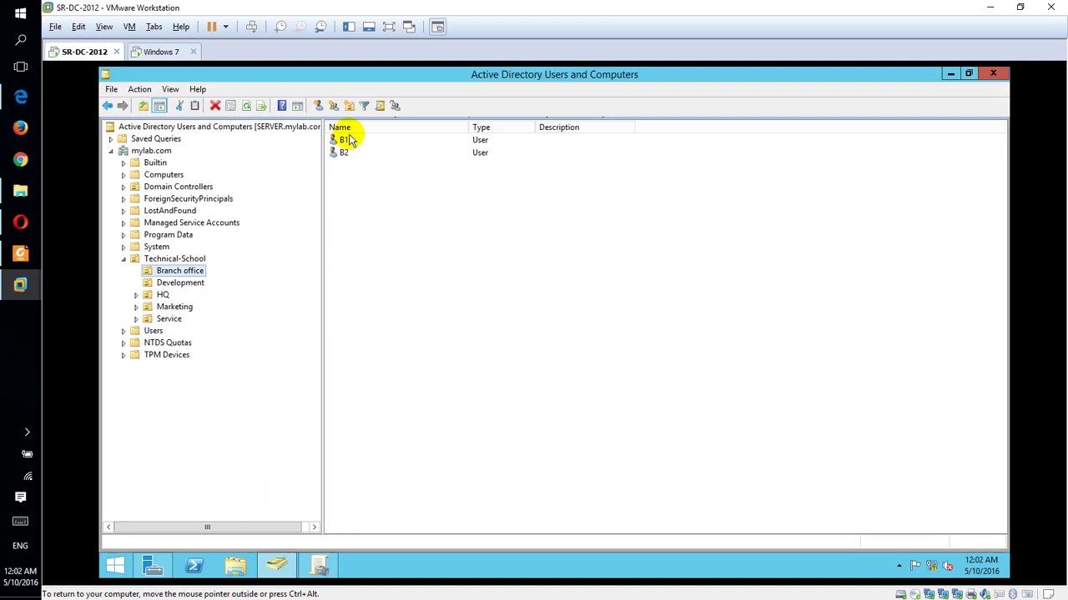
left_click(348, 140)
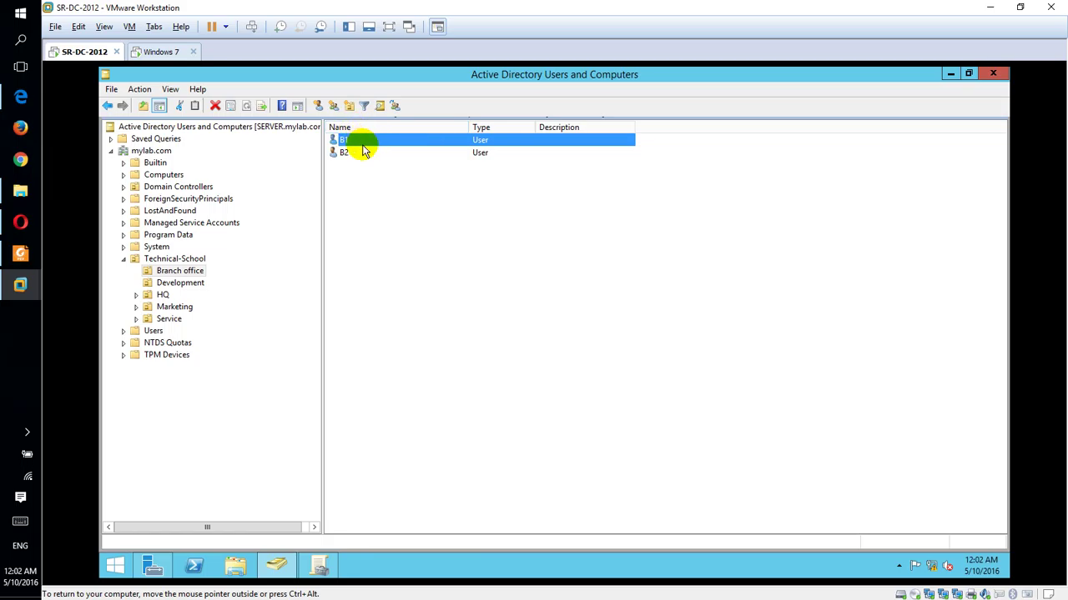
right_click(362, 146)
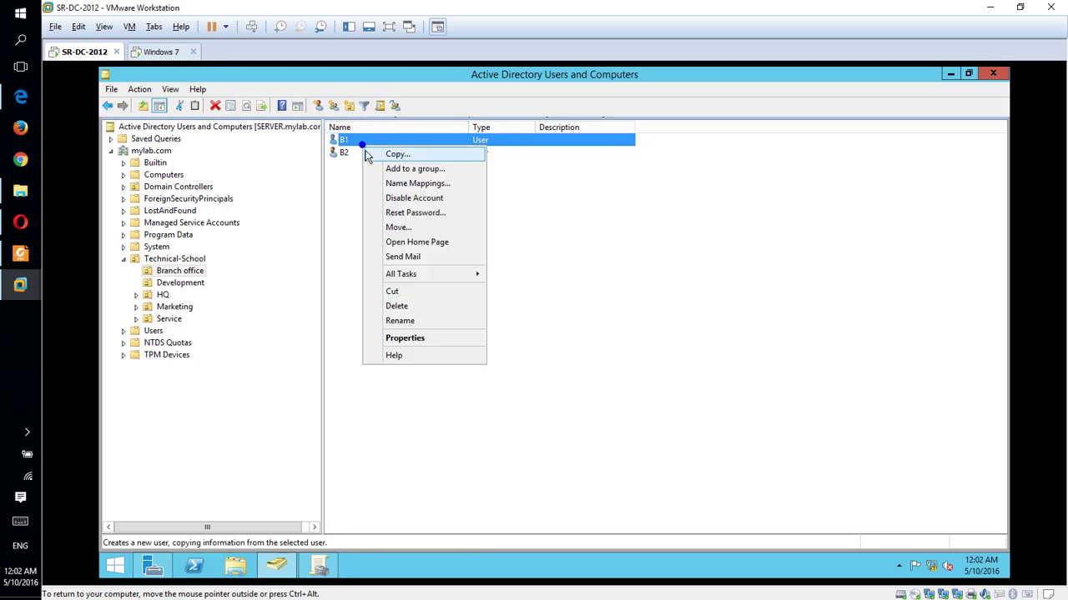
left_click(417, 340)
left_click(524, 191)
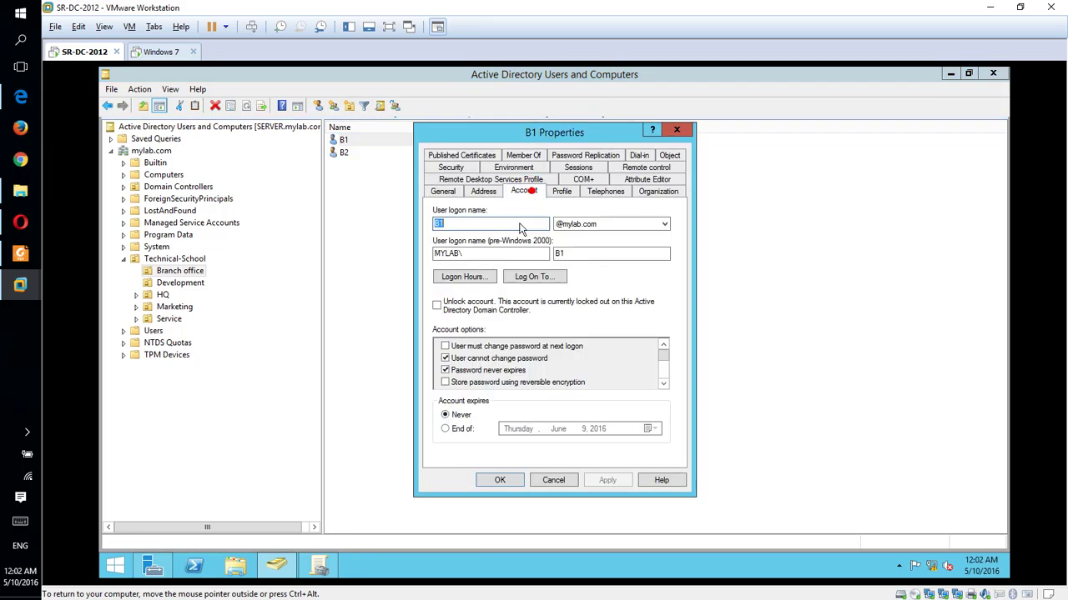
left_click(454, 311)
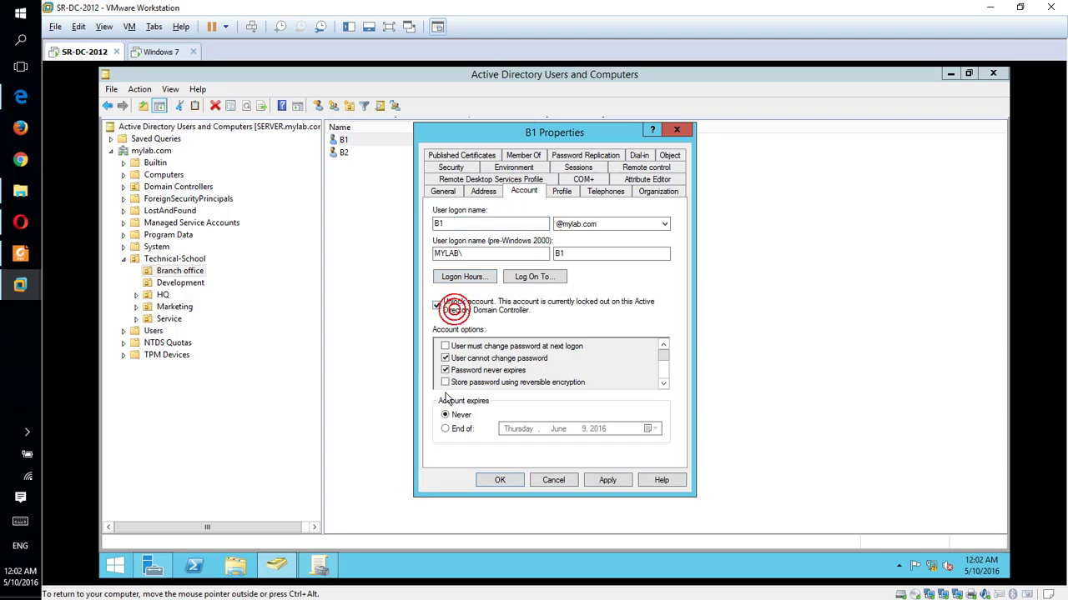
left_click(498, 475)
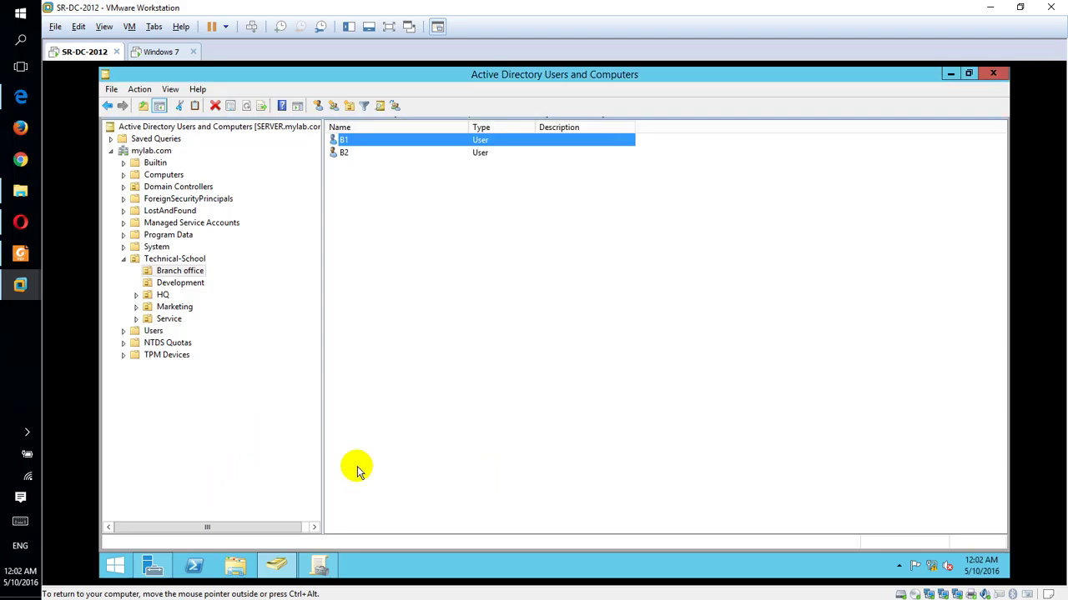
key("super+r")
key("Return")
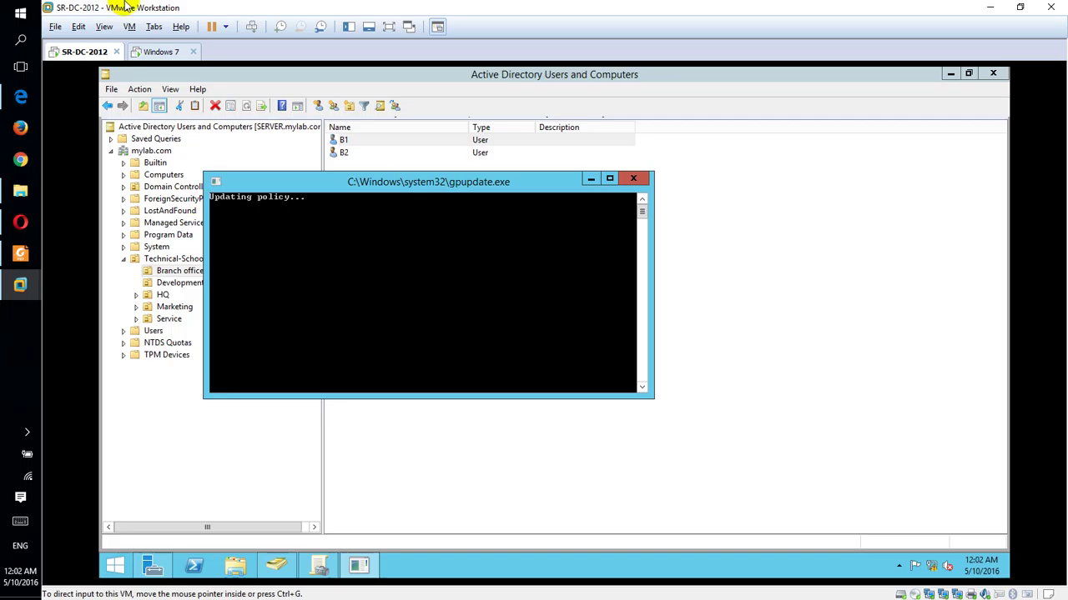
Step: Sign in to Windows 7 as B1 with the account password and refresh the desktop
left_click(176, 49)
left_click(593, 355)
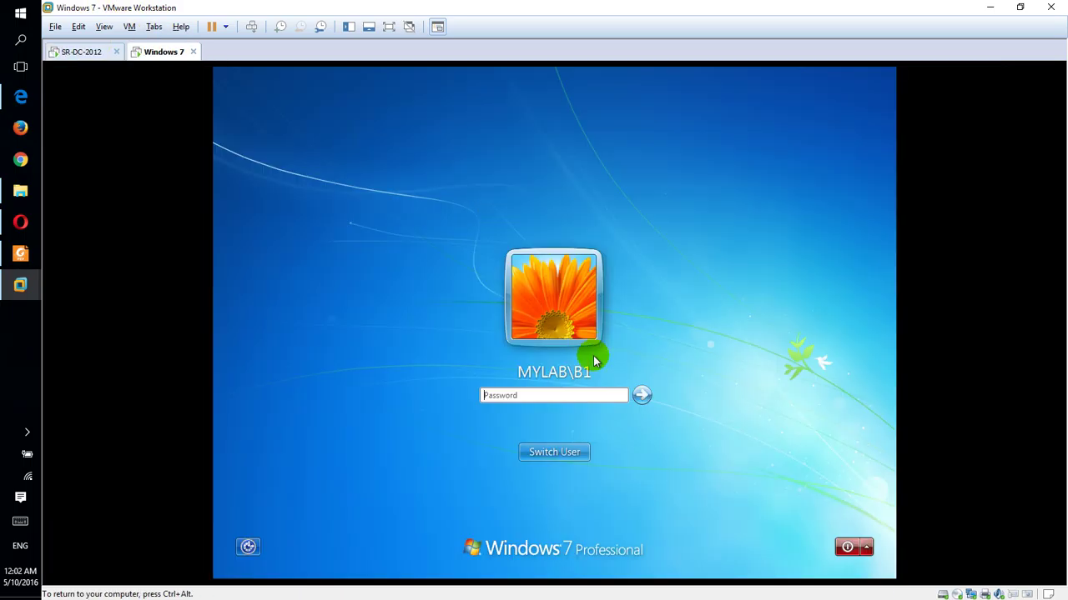
type("P@")
key("Return")
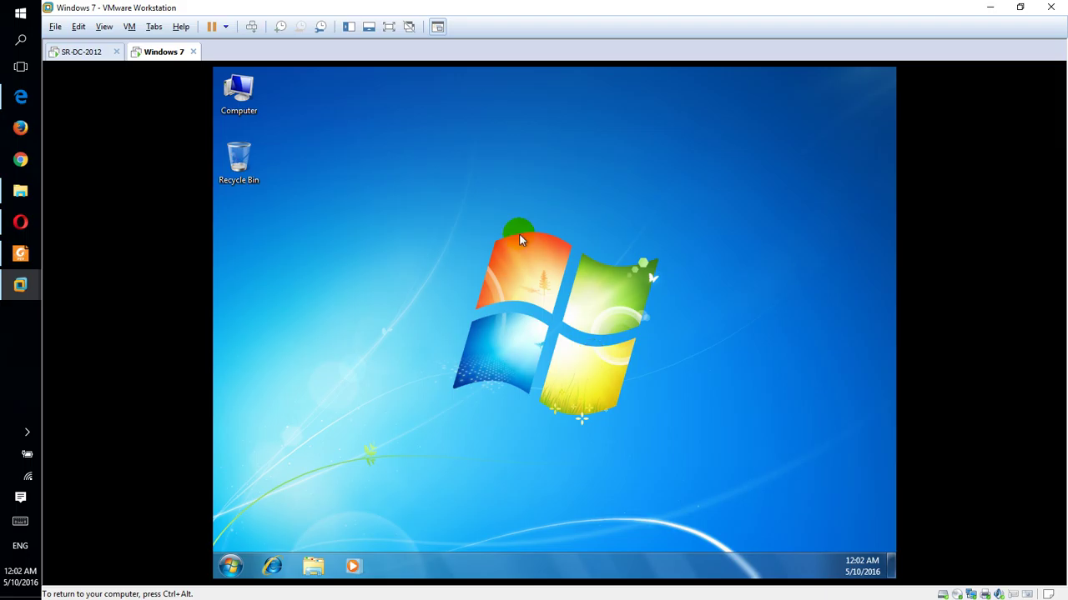
right_click(519, 238)
left_click(550, 274)
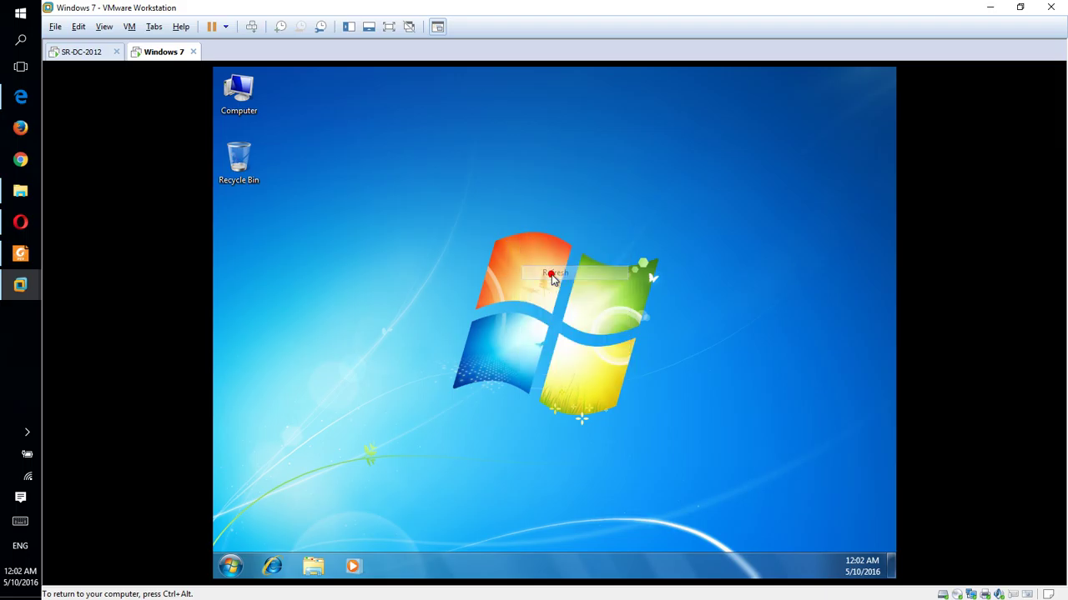
Step: Try Control Panel from the Start menu, then open the Computer window
left_click(240, 571)
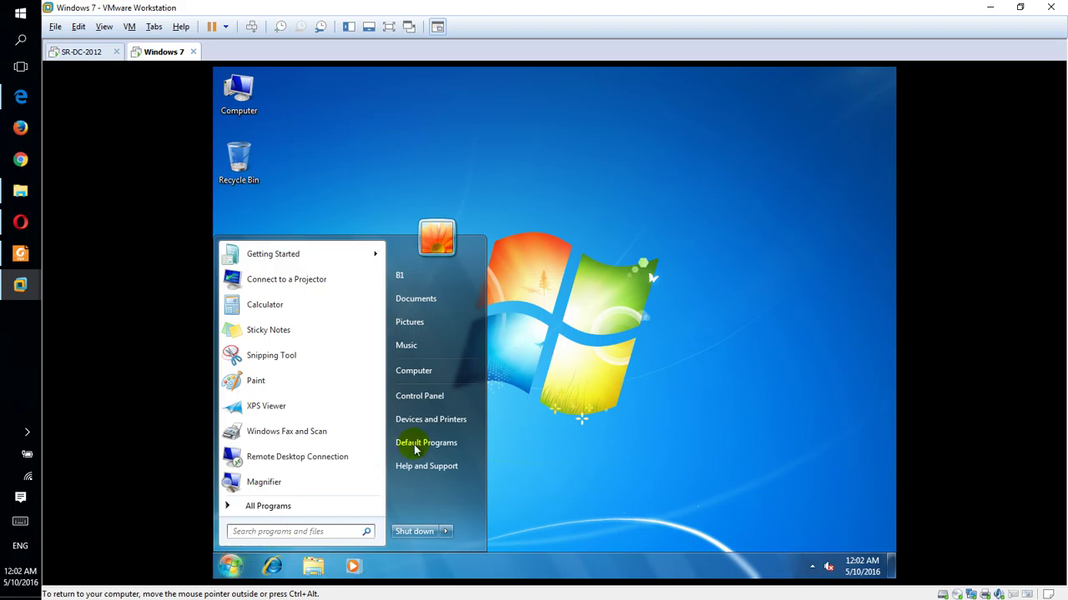
left_click(428, 397)
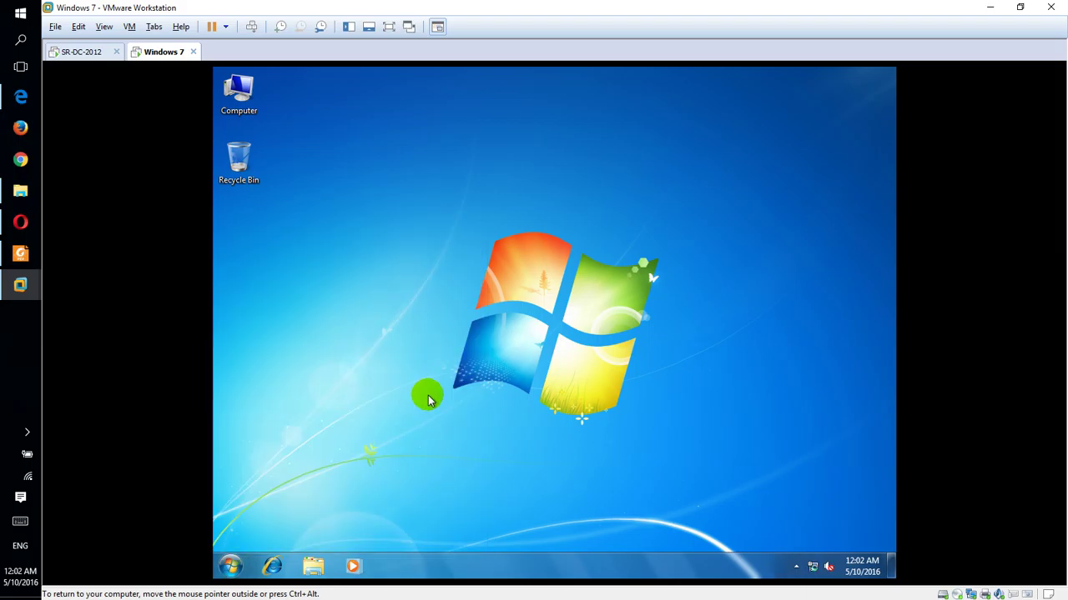
left_click(235, 567)
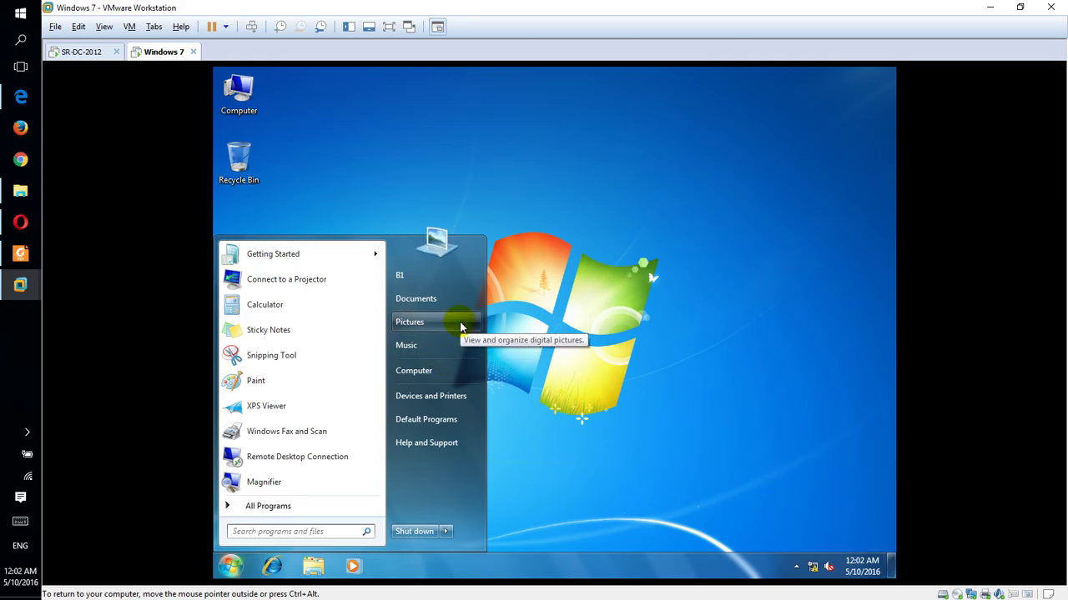
left_click(435, 382)
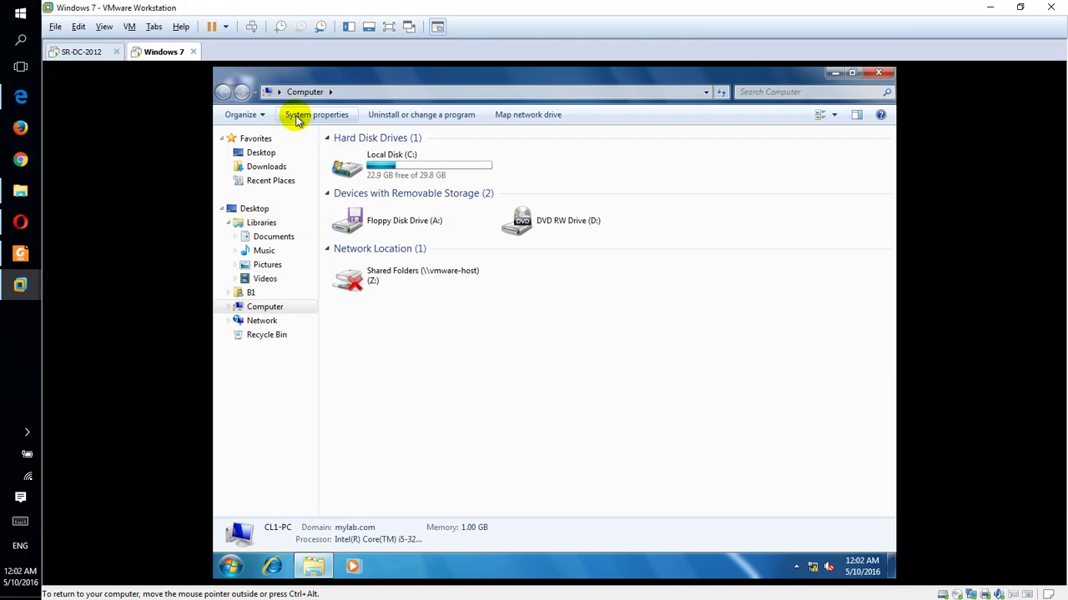
Step: Confirm System properties is blocked by restrictions, then open Uninstall or change a program
left_click(264, 309)
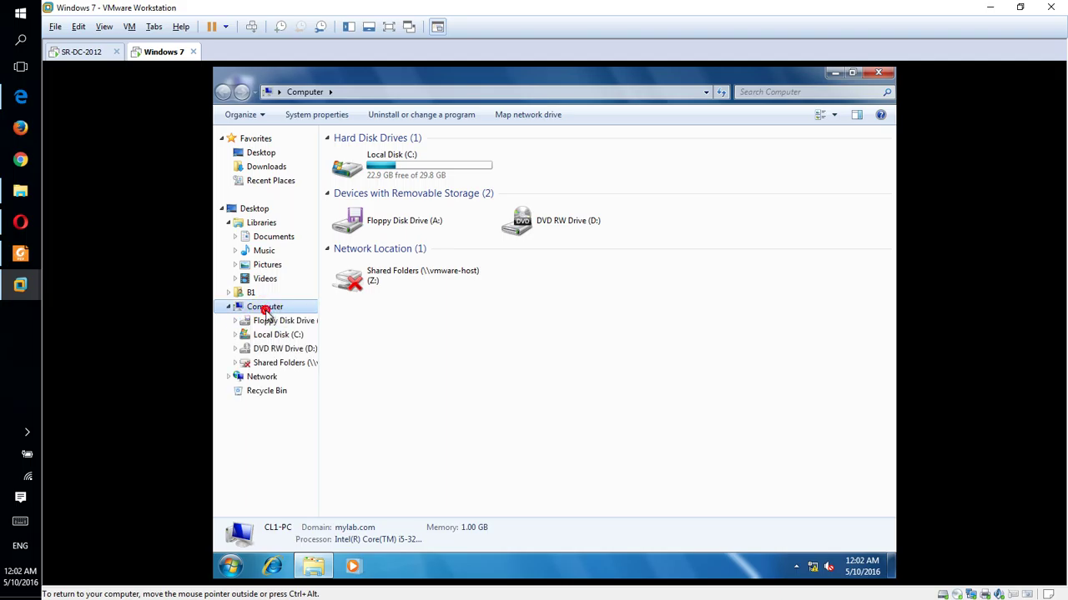
left_click(260, 116)
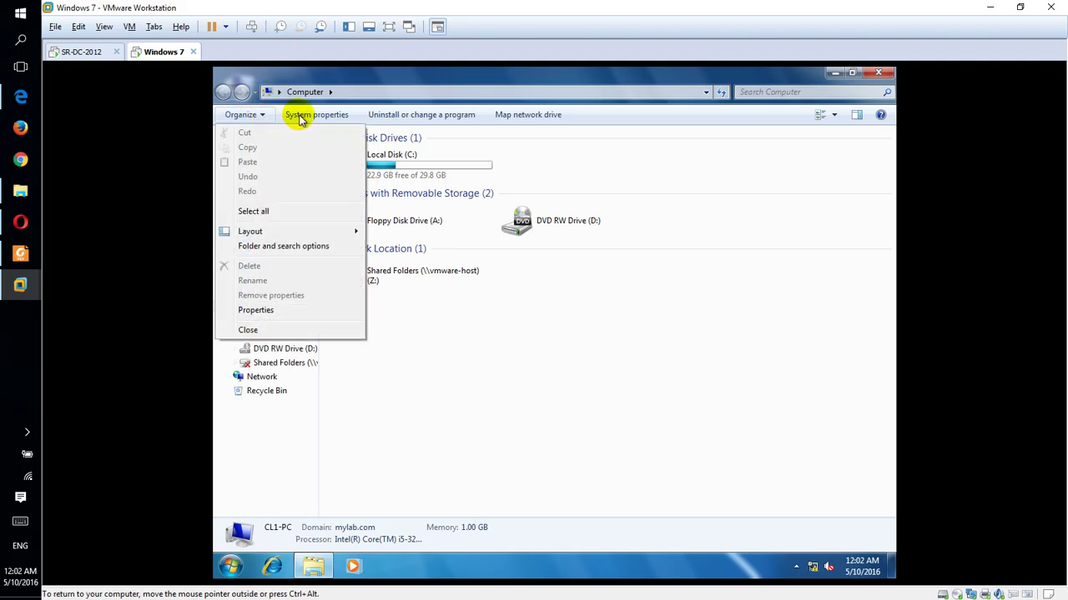
left_click(300, 117)
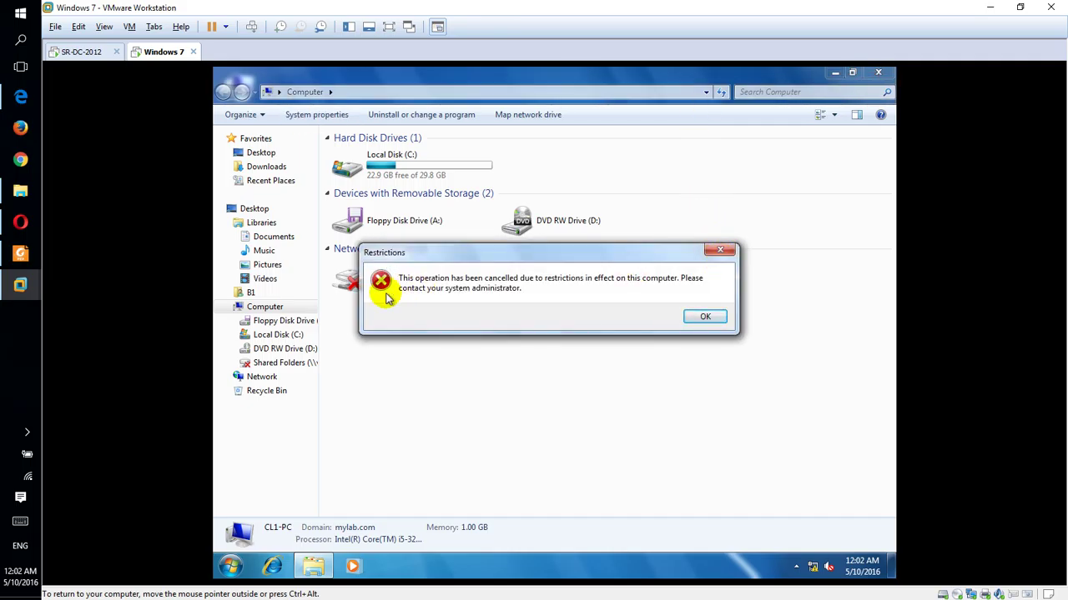
left_click(705, 316)
left_click(422, 118)
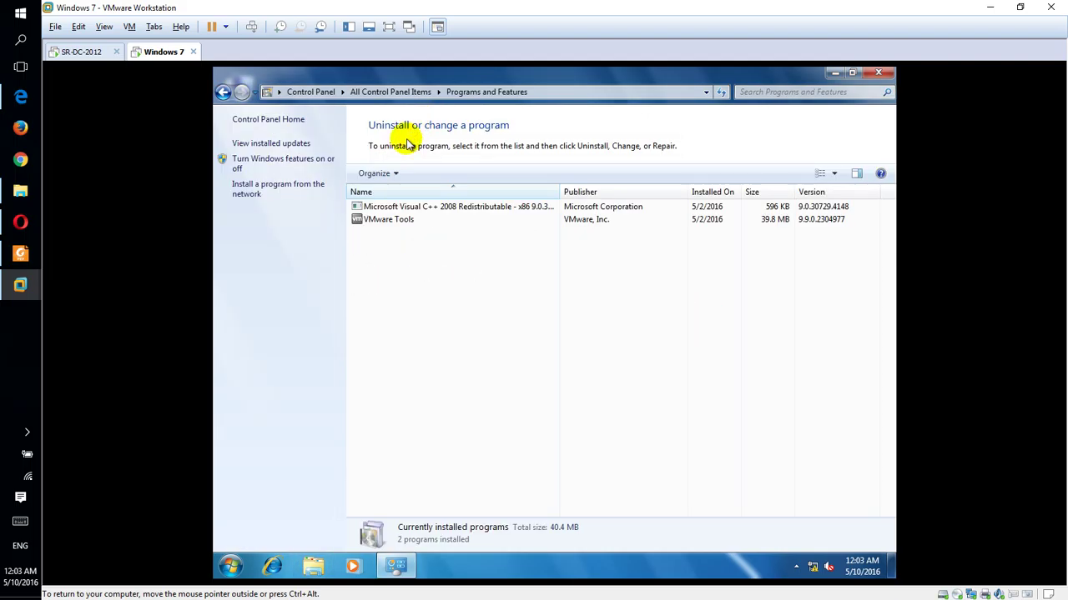
Step: Try Control Panel Home twice, dismissing both restrictions errors, and select the Visual C++ and VMware Tools entries
left_click(279, 121)
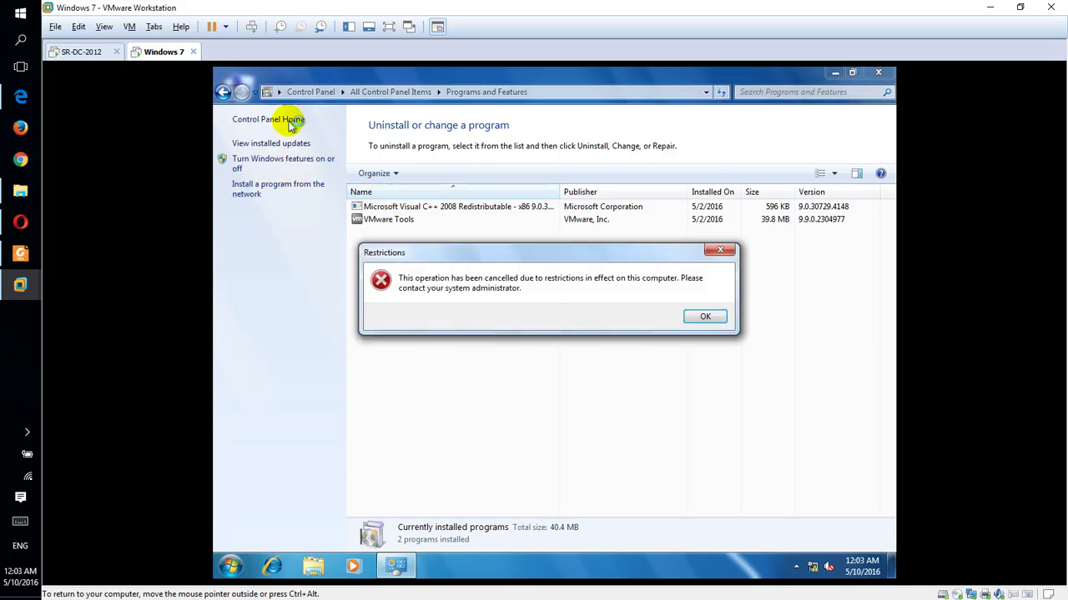
left_click(698, 314)
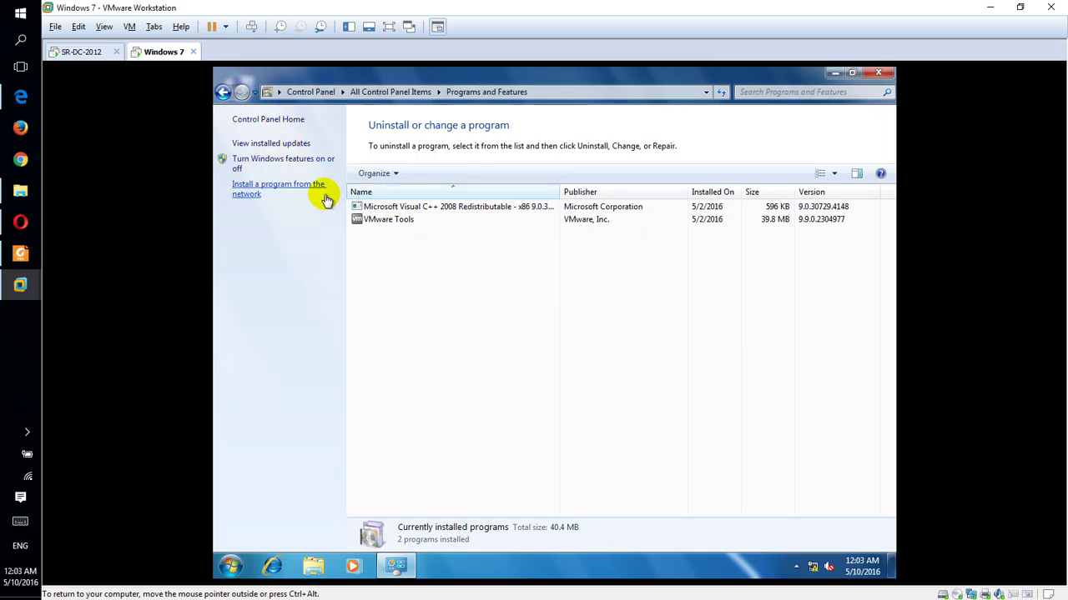
left_click(278, 122)
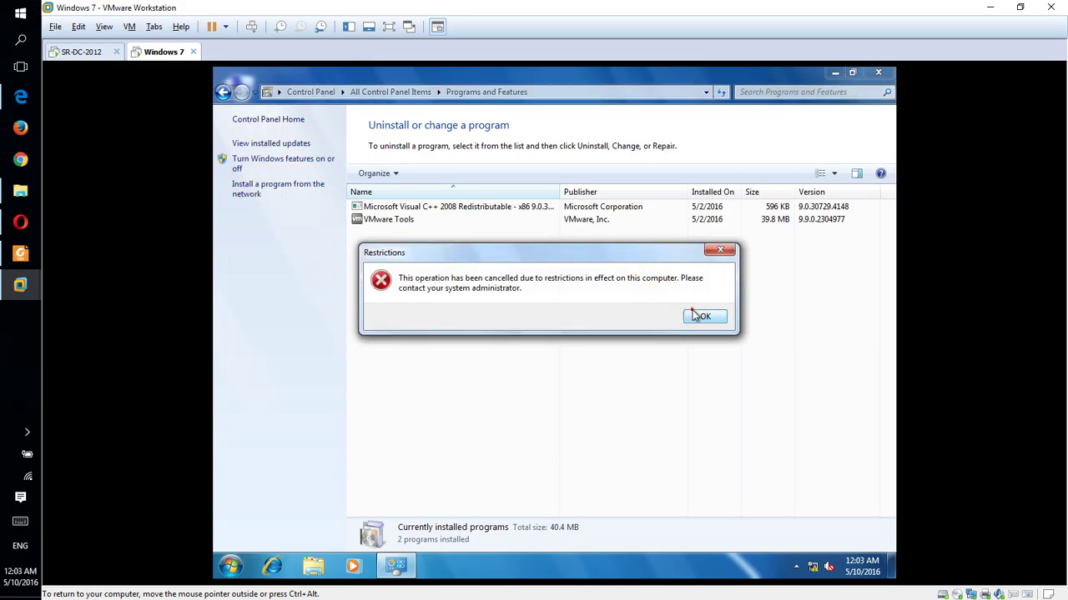
left_click(698, 315)
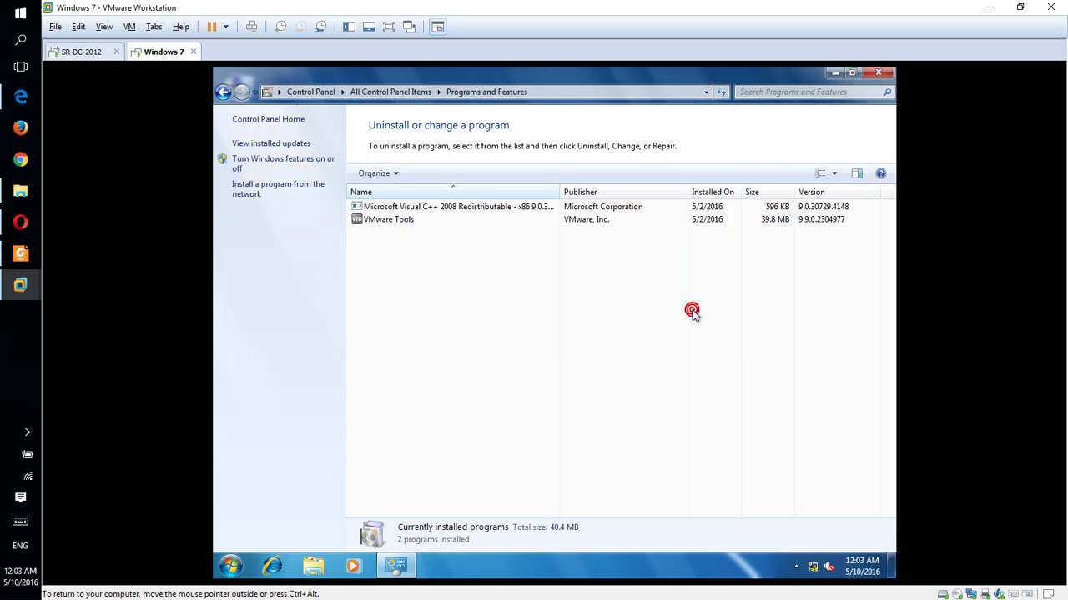
left_click(398, 208)
left_click(403, 221)
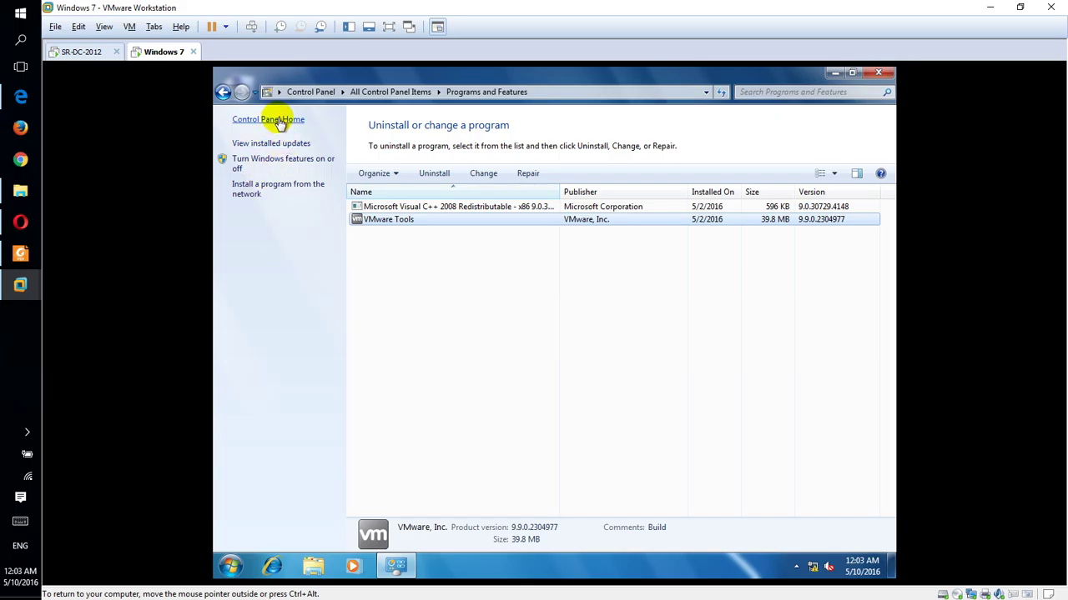
Step: Retry Control Panel Home, dismiss the restrictions error, and close Programs and Features
left_click(280, 121)
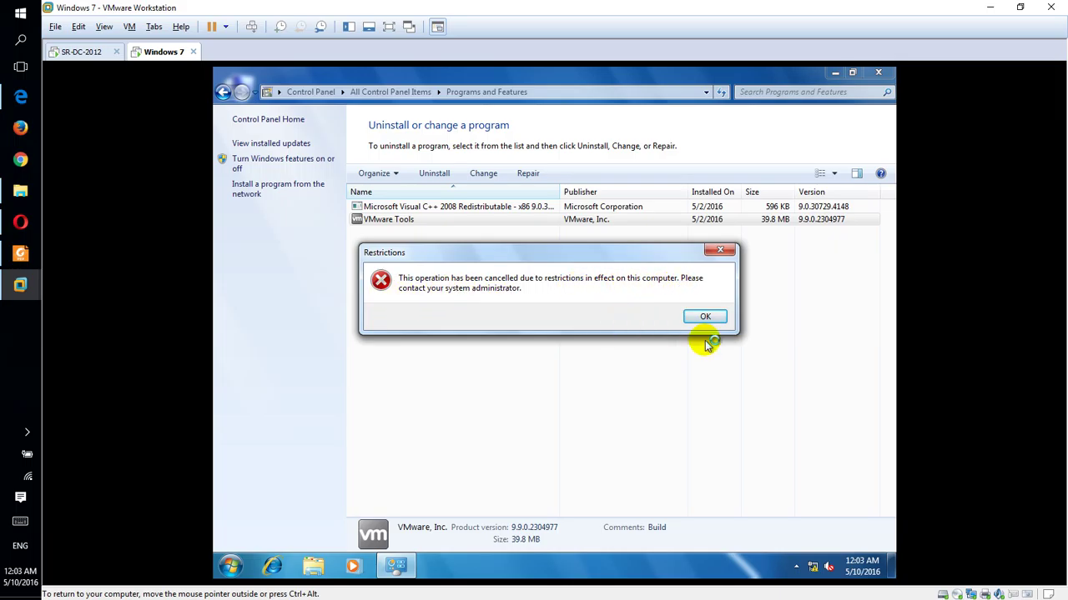
left_click(723, 319)
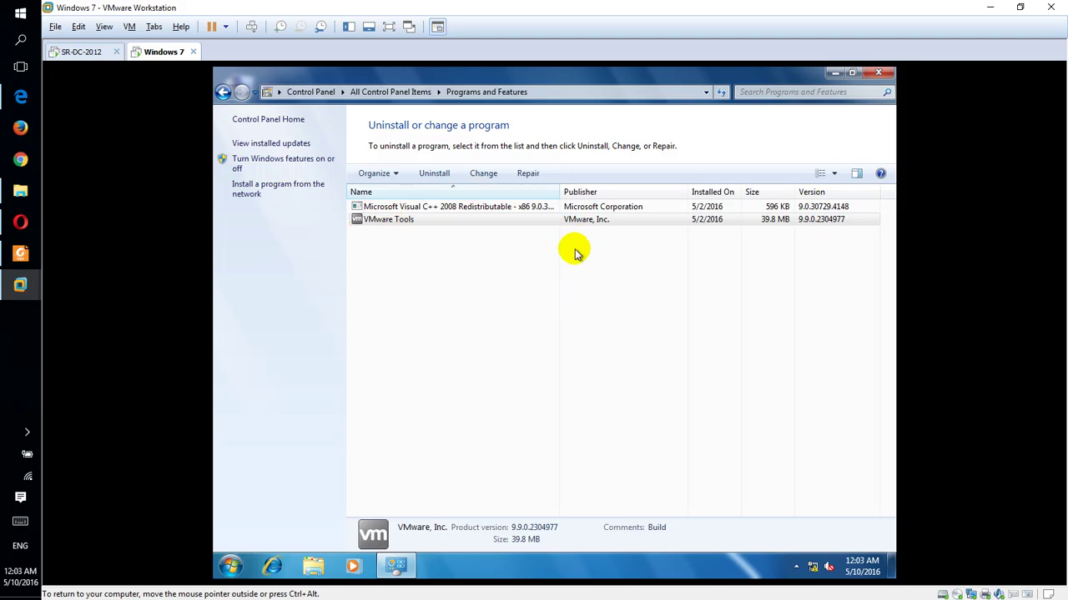
left_click(884, 75)
left_click(242, 568)
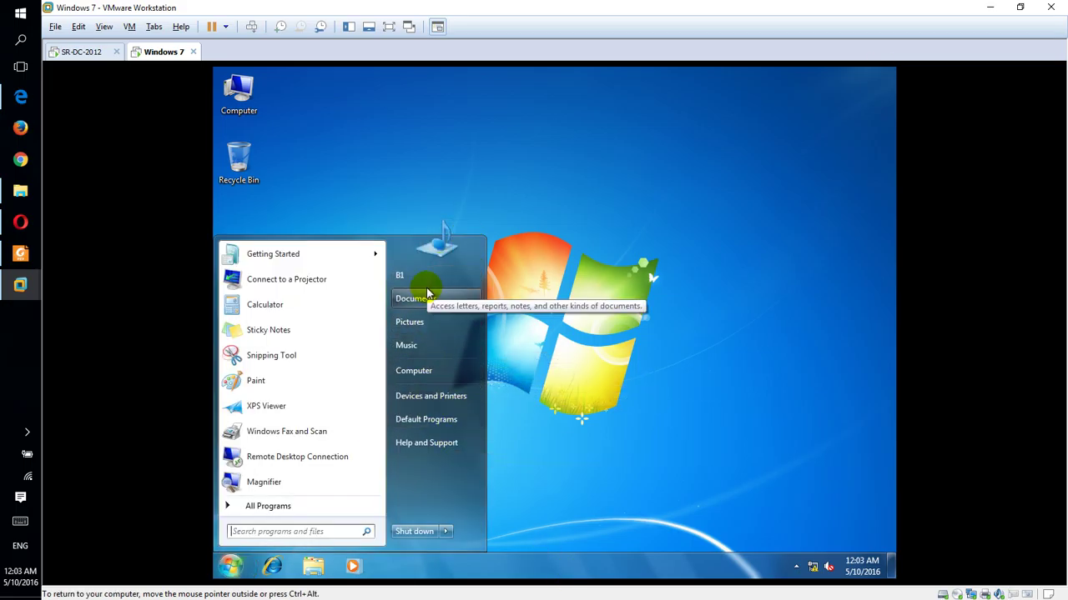
Step: Close the Start menu, switch briefly to the SR-DC-2012 VM, then return to Windows 7
left_click(365, 154)
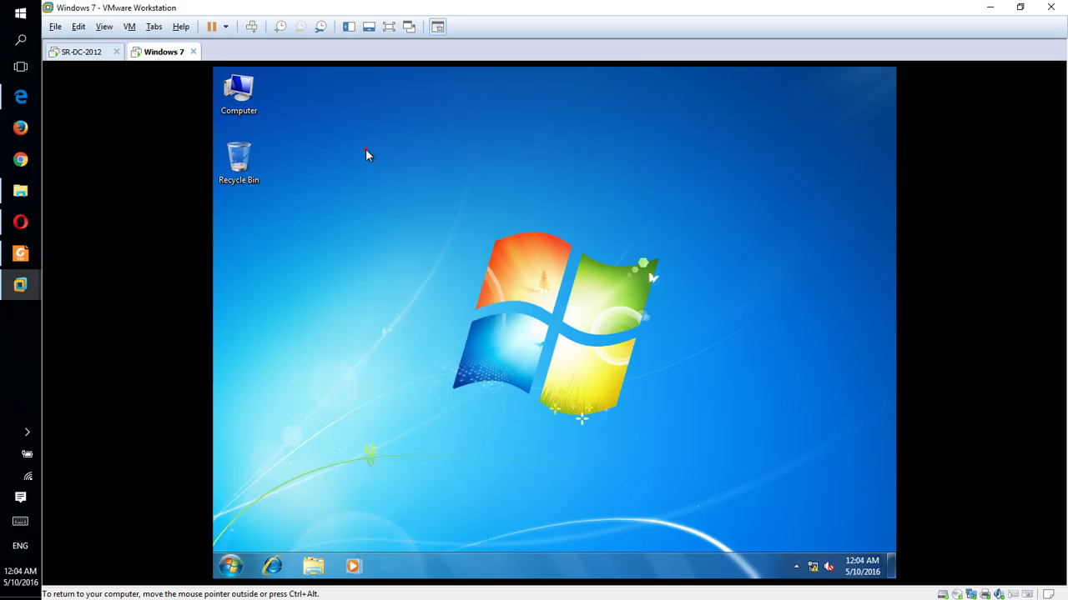
left_click(83, 52)
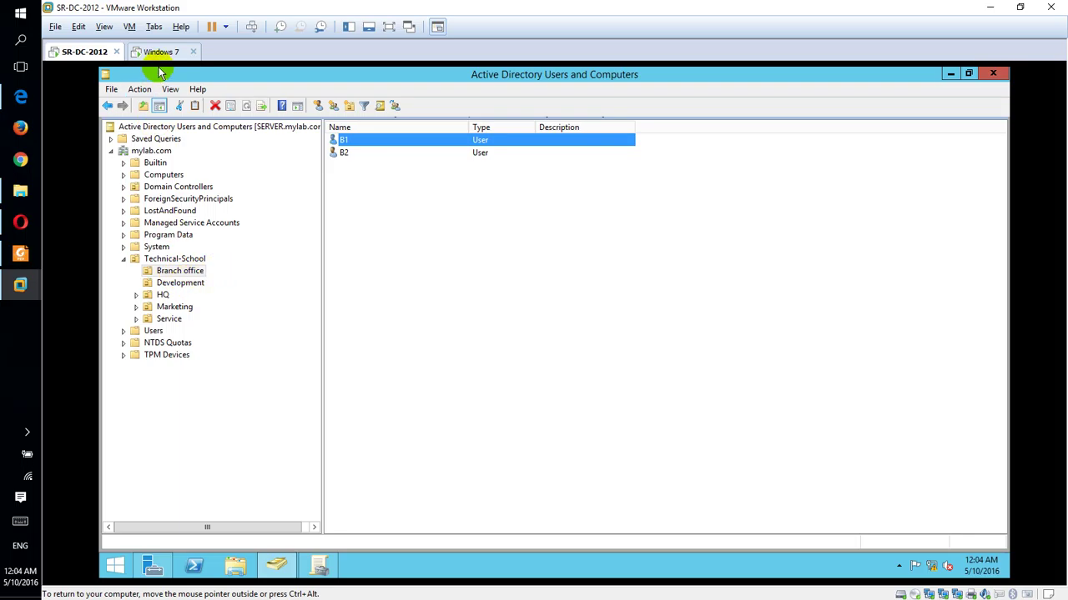
left_click(162, 54)
left_click(254, 30)
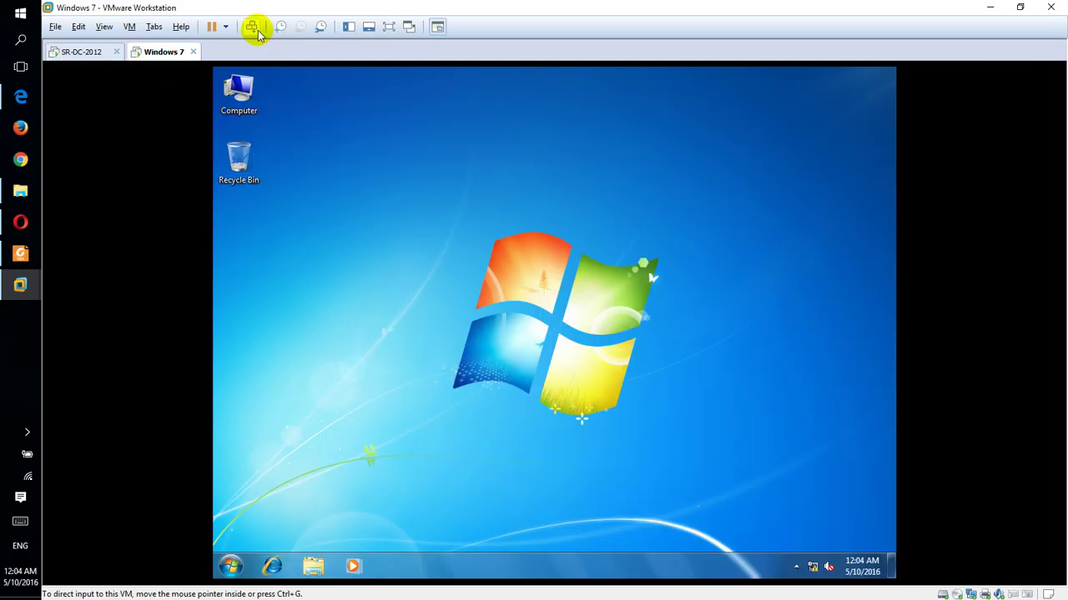
Step: Log restricted user B1 off the Windows 7 VM from the Start menu's shut-down options
left_click(231, 566)
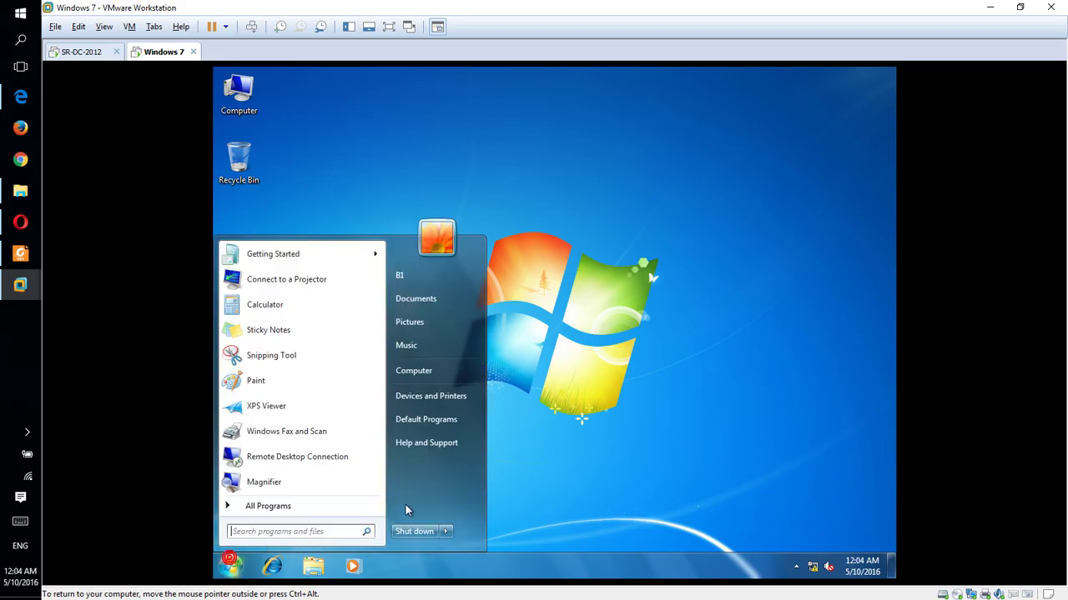
mouse_move(446, 532)
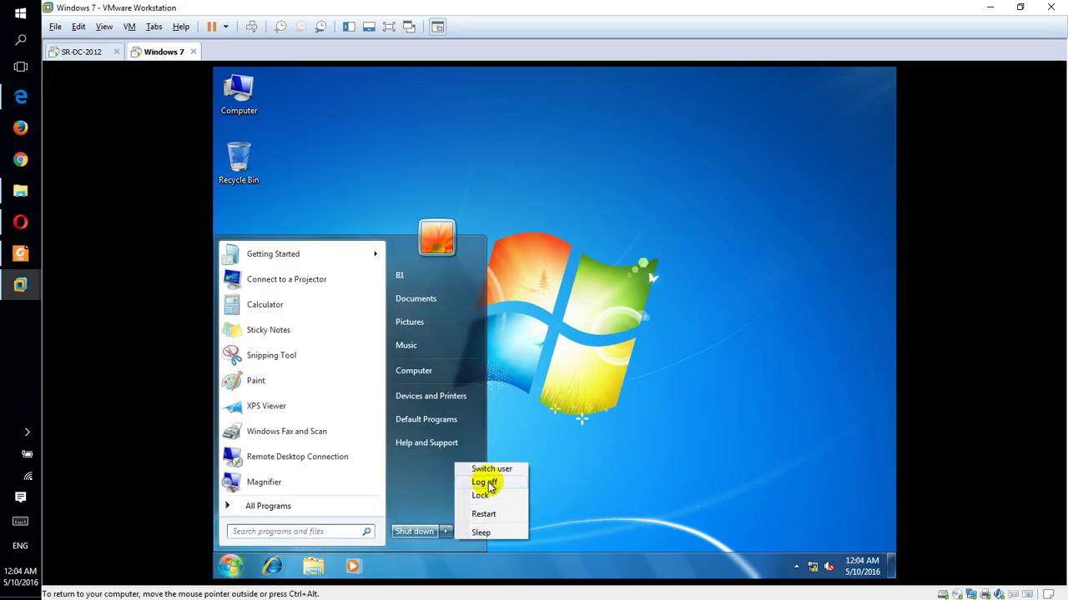
left_click(487, 483)
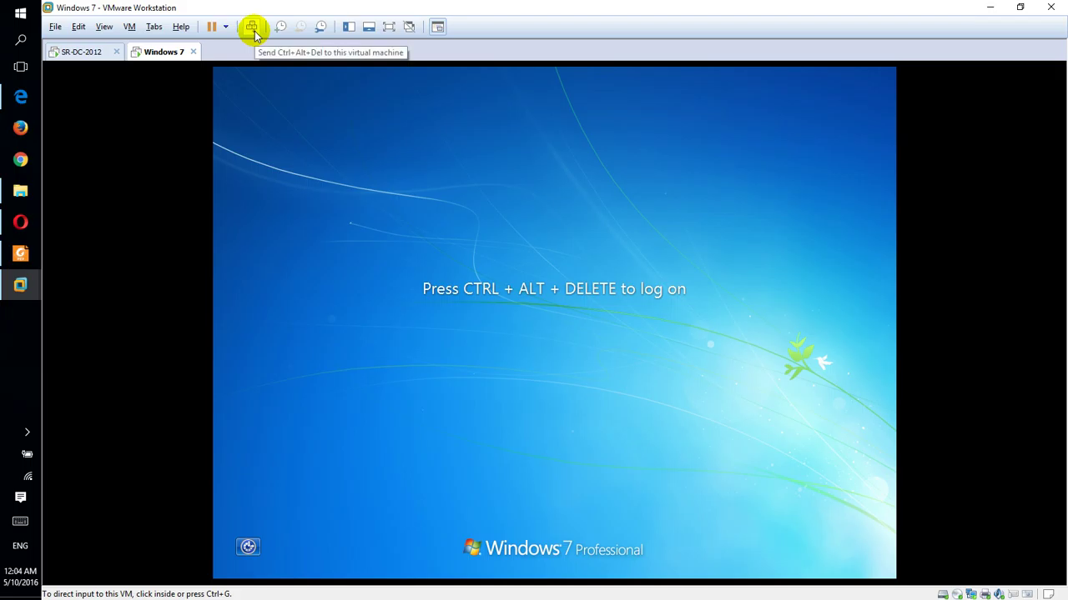
Step: Sign in to Windows 7 as MYLAB domain user D1 through Other User, then bring up the Start menu
left_click(252, 27)
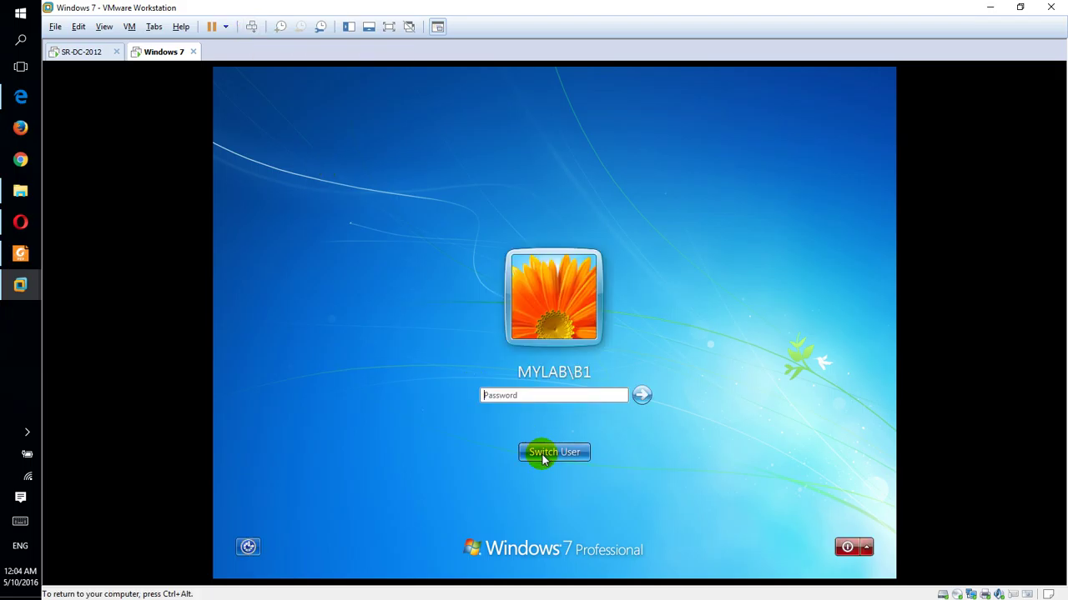
left_click(542, 455)
left_click(626, 373)
type("D1")
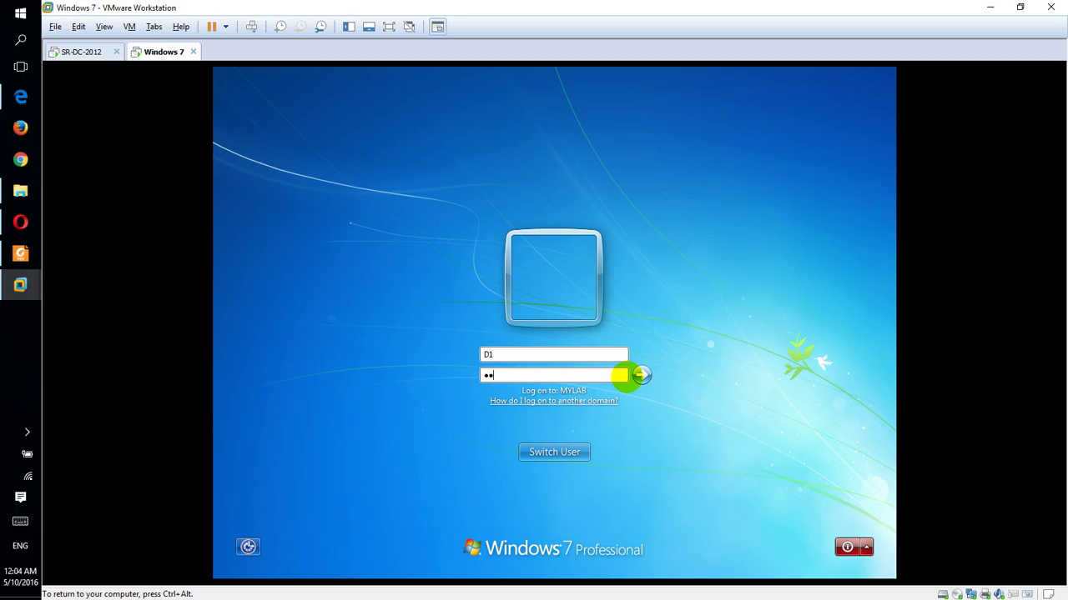
left_click(627, 377)
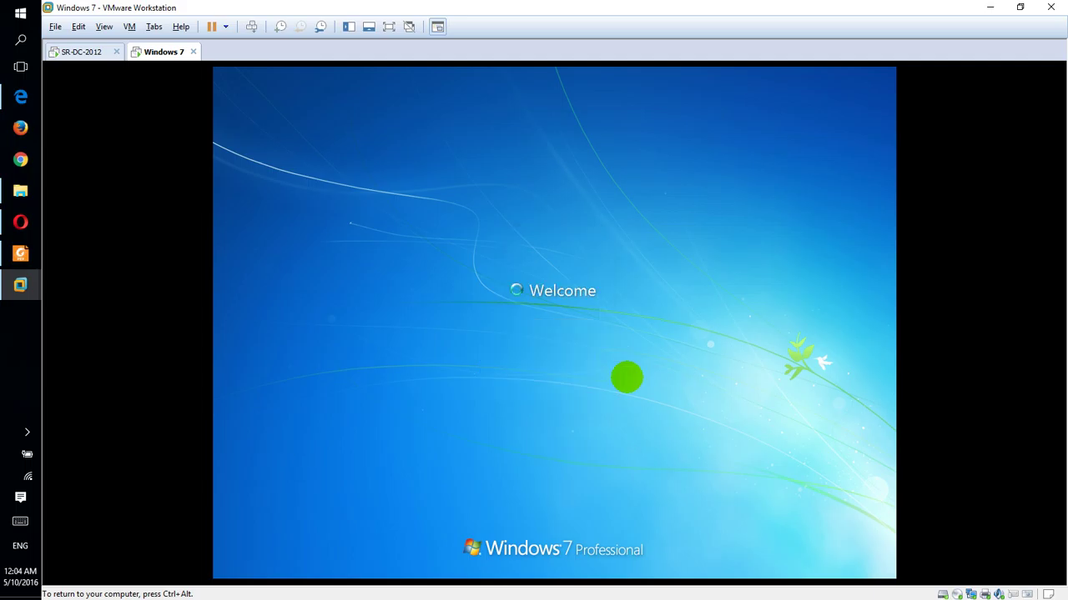
key("ctrl+alt")
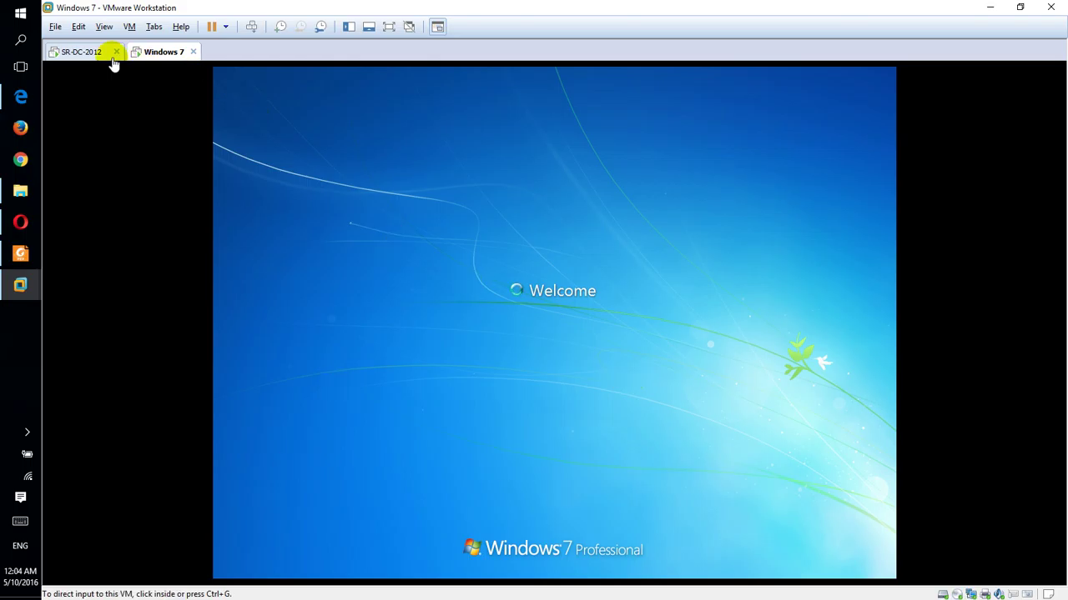
left_click(508, 77)
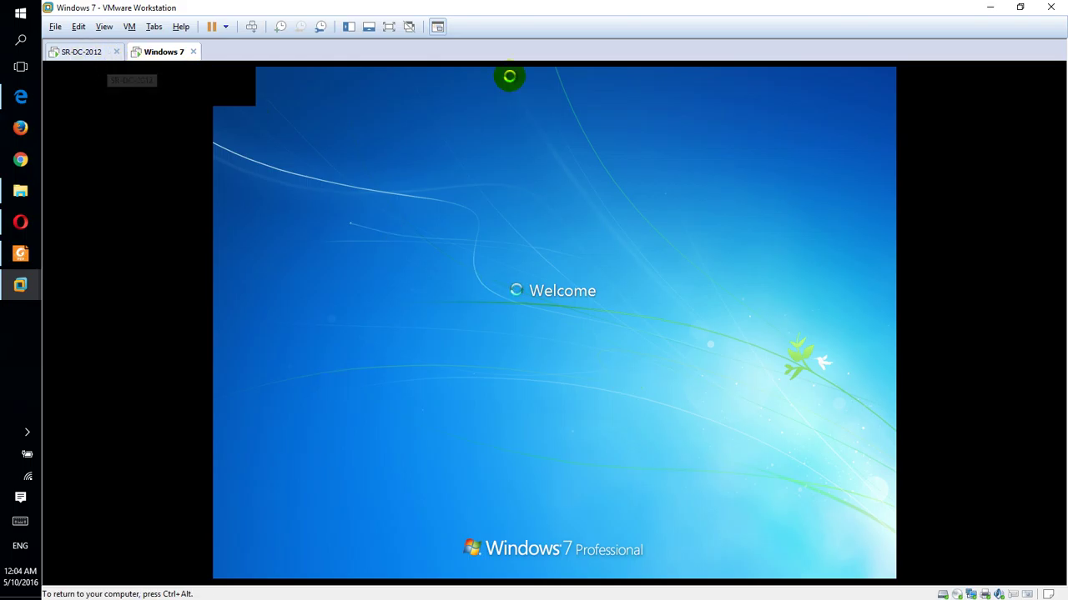
left_click(224, 564)
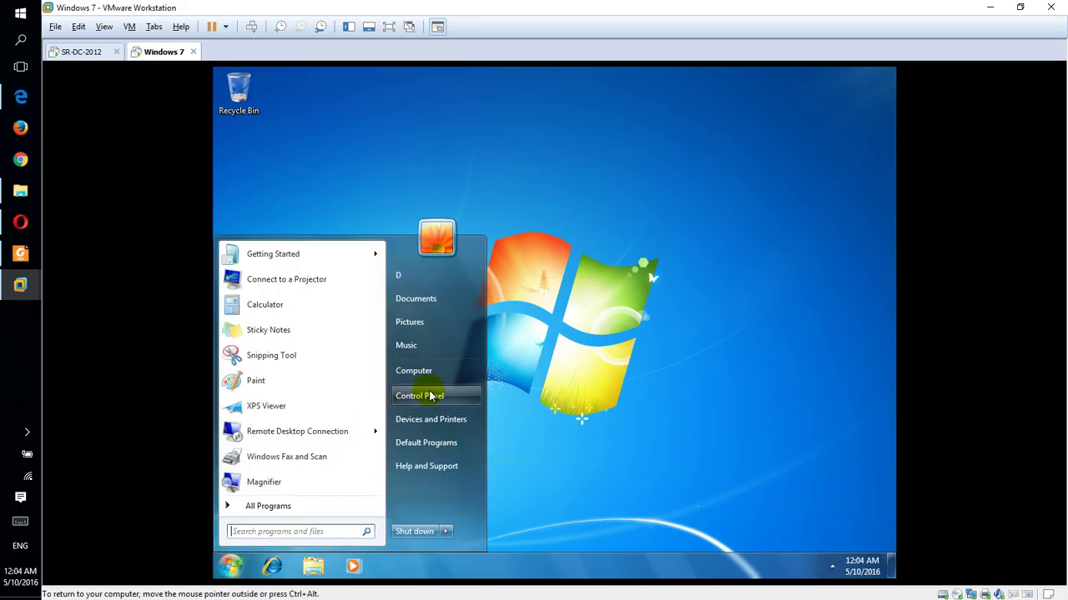
Step: Confirm Control Panel opens unrestricted for D1, close its windows, and switch to SR-DC-2012
left_click(438, 397)
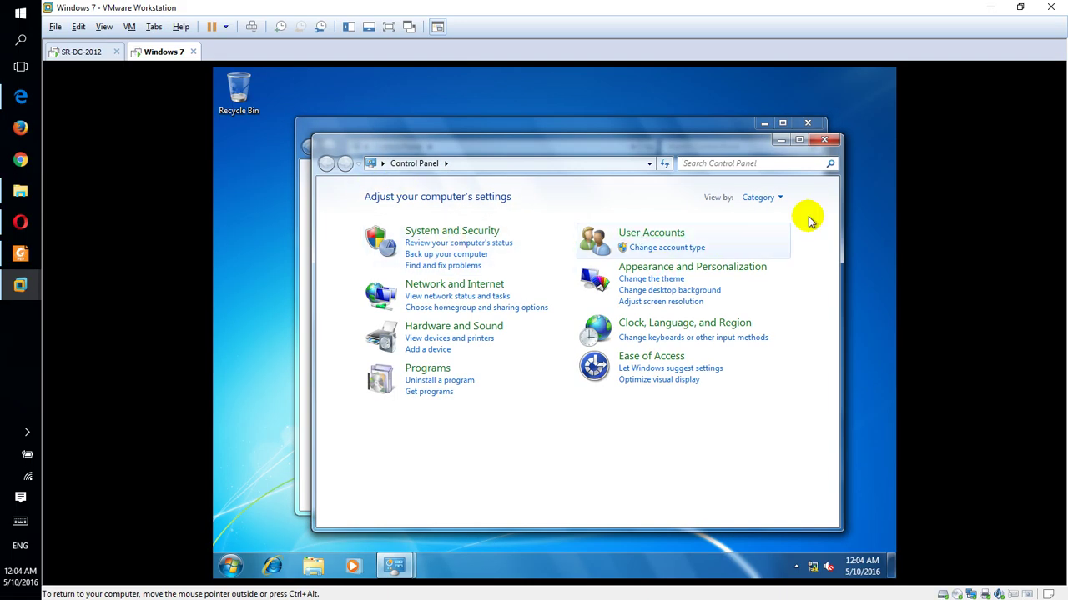
left_click(824, 139)
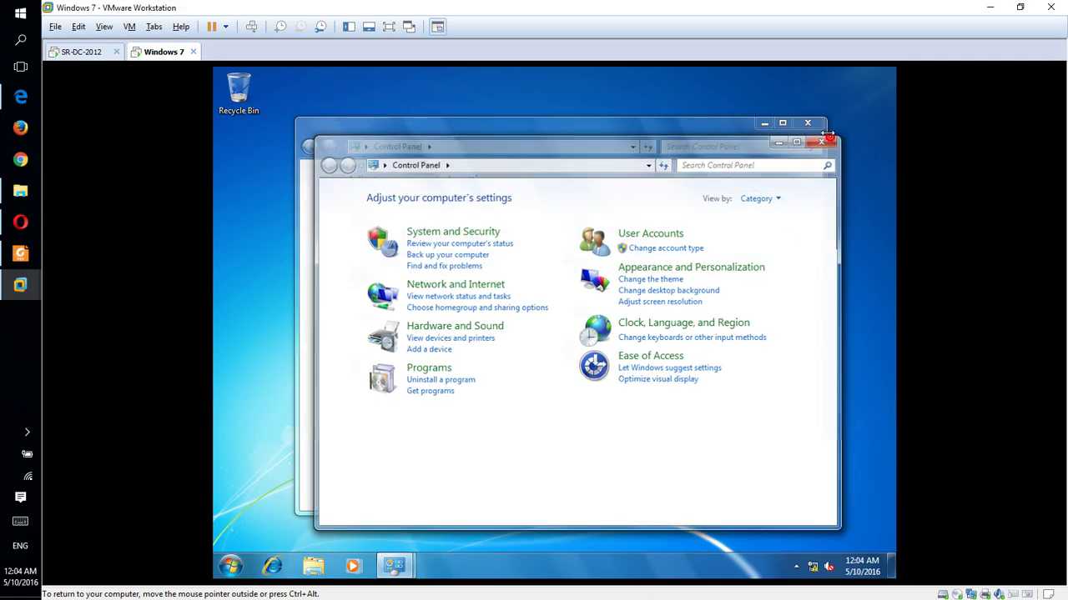
left_click(807, 123)
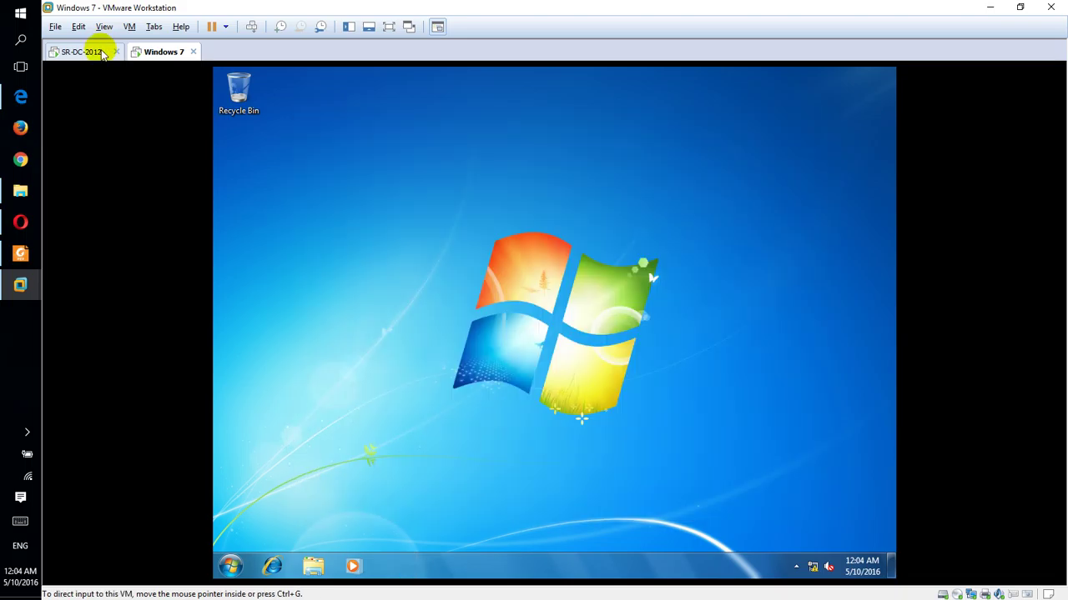
left_click(101, 51)
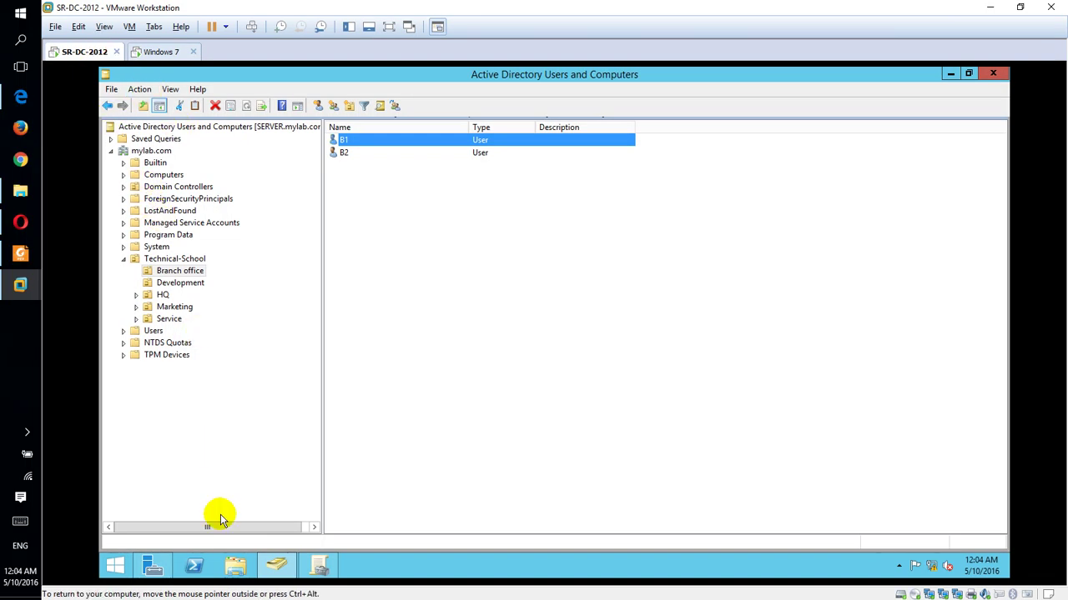
Step: Show the Prohibition Control Panel GPO's Settings report with Prohibit access to Control Panel Enabled
left_click(317, 566)
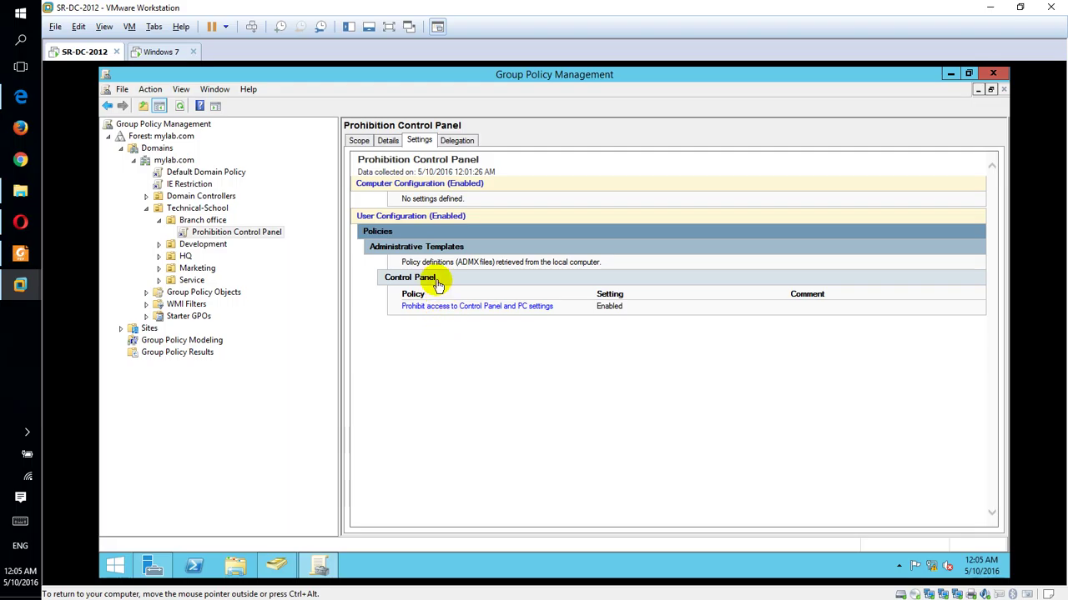
left_click(30, 432)
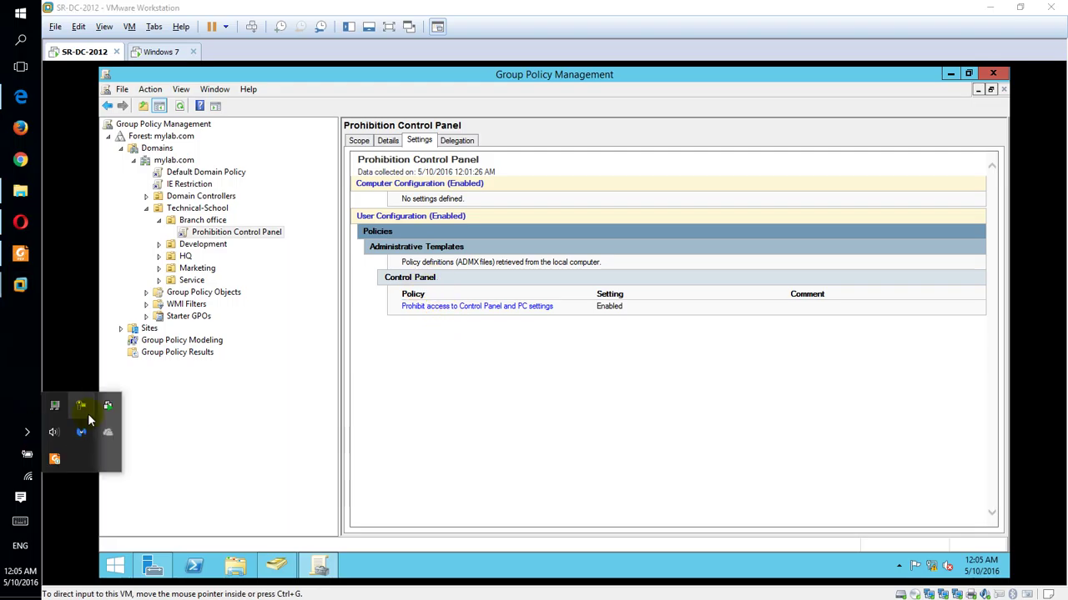
left_click(80, 407)
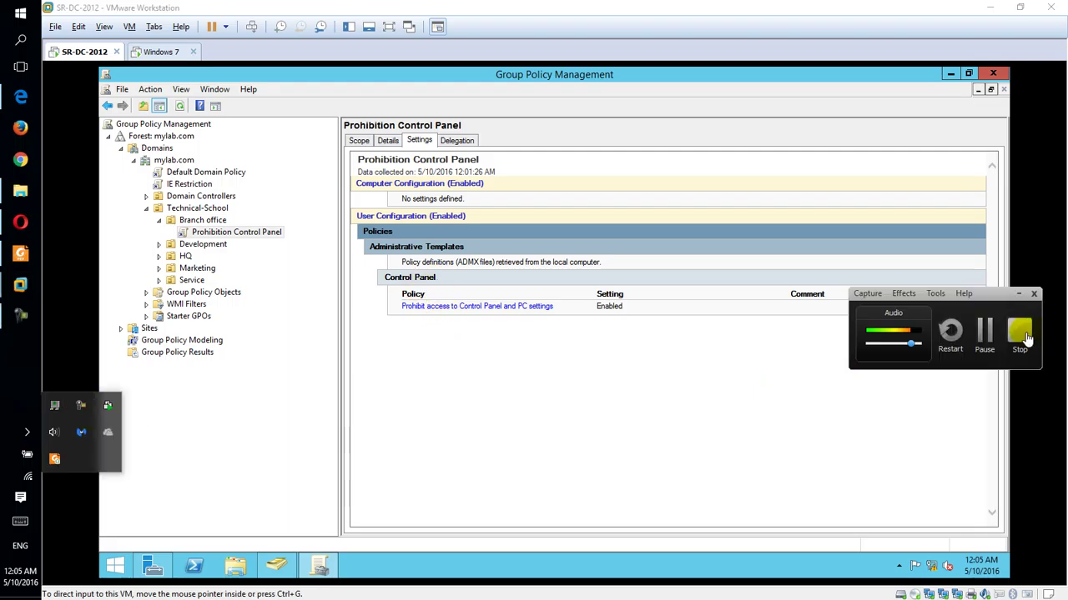